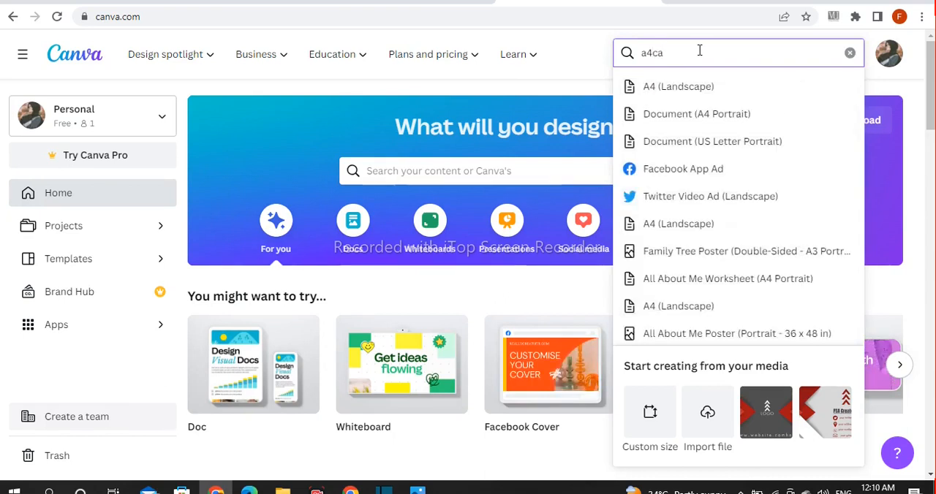
Search for "a4 ca" and create a blank Calendar design of 1920 × 1080 px
key("BackSpace")
key("BackSpace")
type("ca")
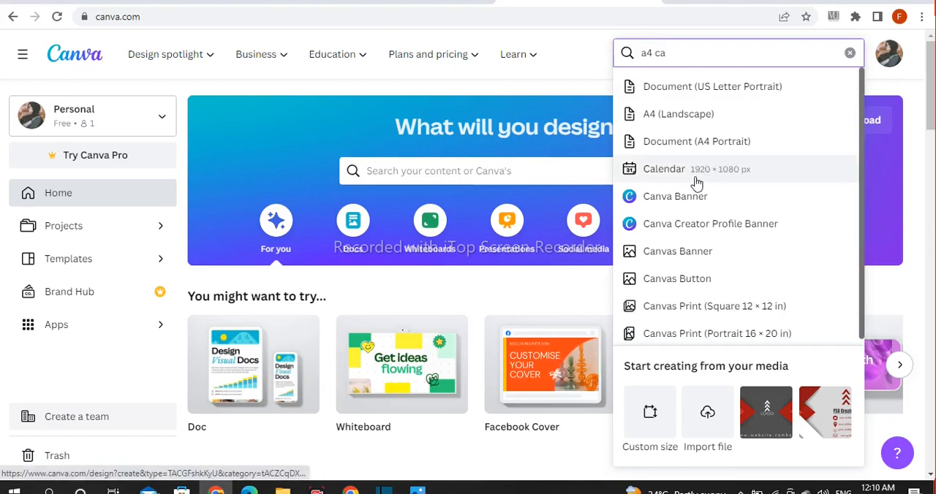
left_click(690, 176)
Name the design "modern wall calendar"
left_click(623, 52)
type("mo")
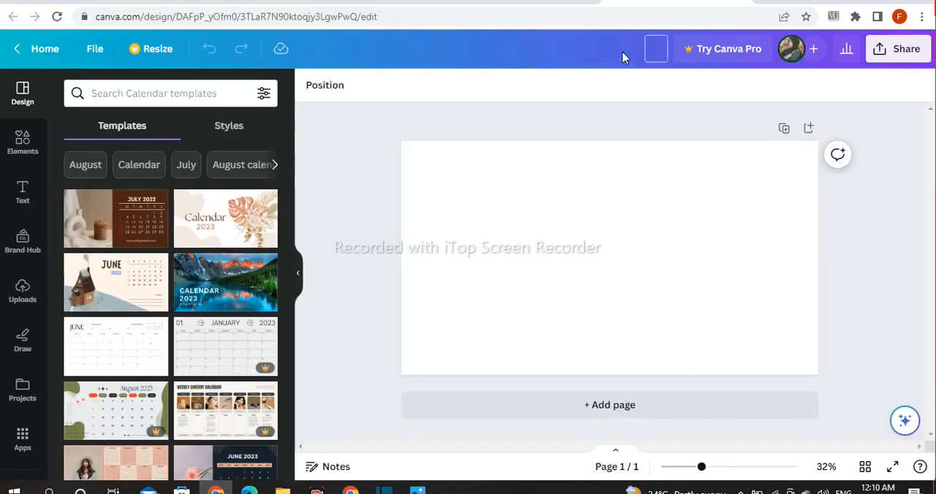
type("dern wall calendar")
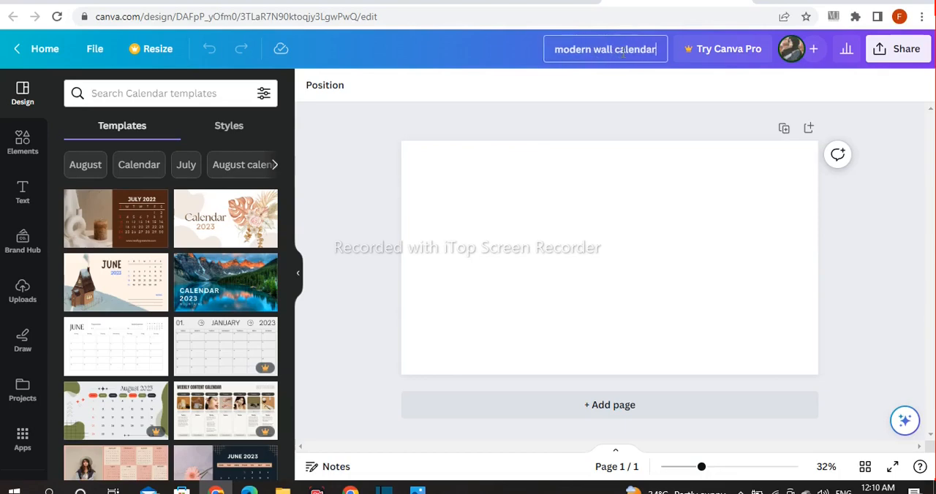
Insert a right-slanting parallelogram from the Lines & Shapes collection onto the page
left_click(23, 143)
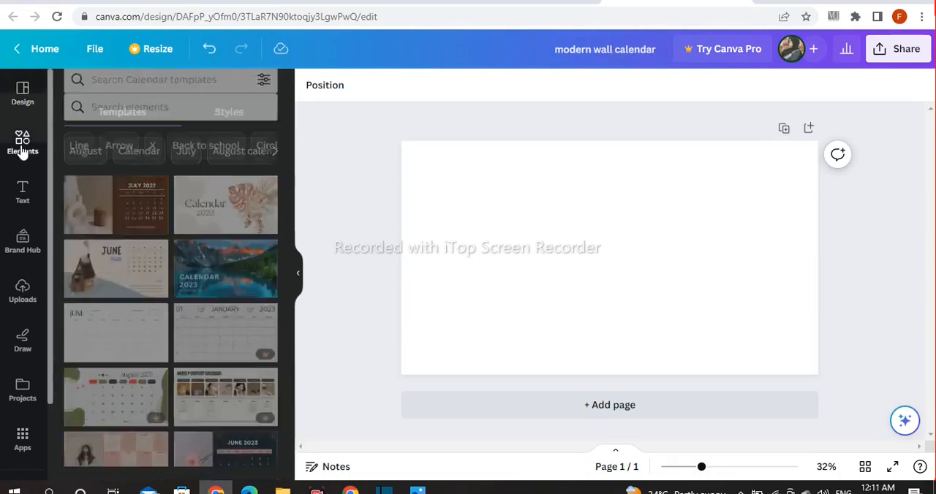
left_click(256, 267)
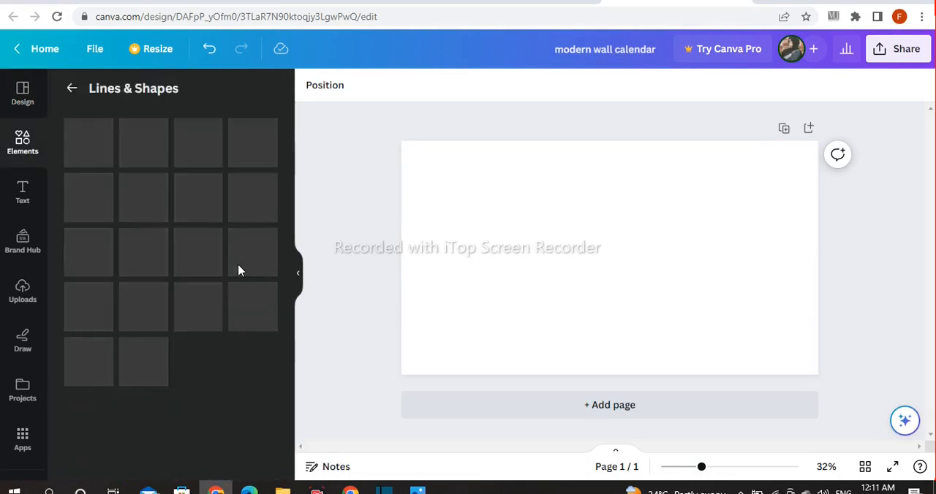
scroll(263, 241, "down", 7)
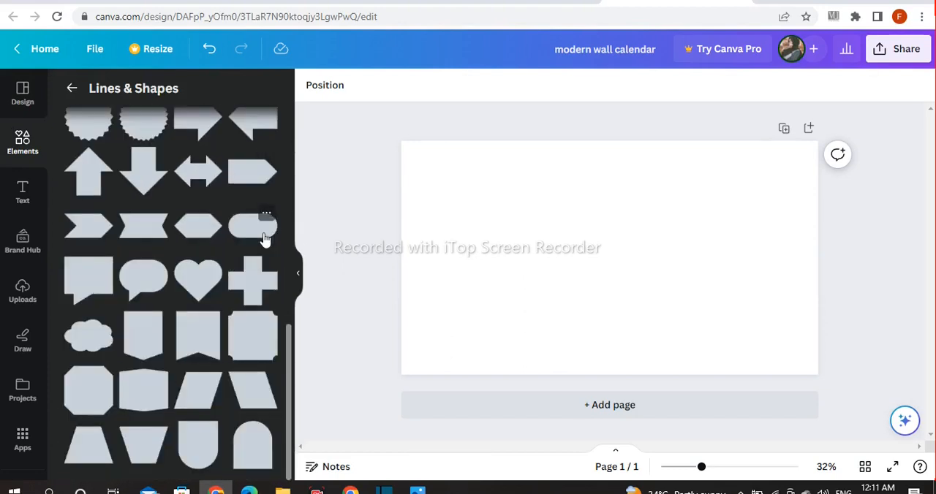
left_click(201, 412)
Move and stretch the parallelogram into a thin band along the page's top edge, running past its right edge
left_click_drag(613, 286, 656, 190)
left_click_drag(676, 151, 805, 150)
left_click_drag(703, 162, 679, 178)
left_click(852, 228)
left_click(679, 167)
left_click(348, 227)
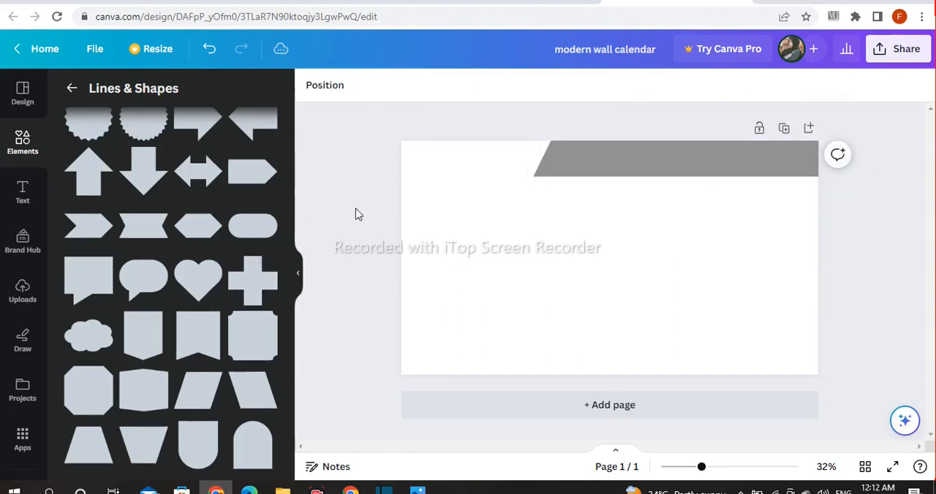
Offset a copy of the grey parallelogram slightly to the left and send it to the back
scroll(238, 293, "up", 3)
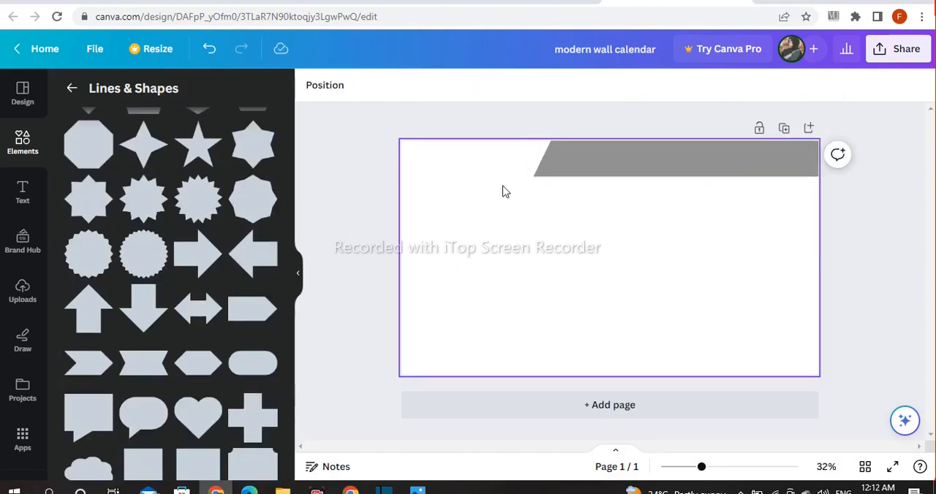
left_click(605, 157)
left_click_drag(646, 166, 637, 160)
left_click(711, 212)
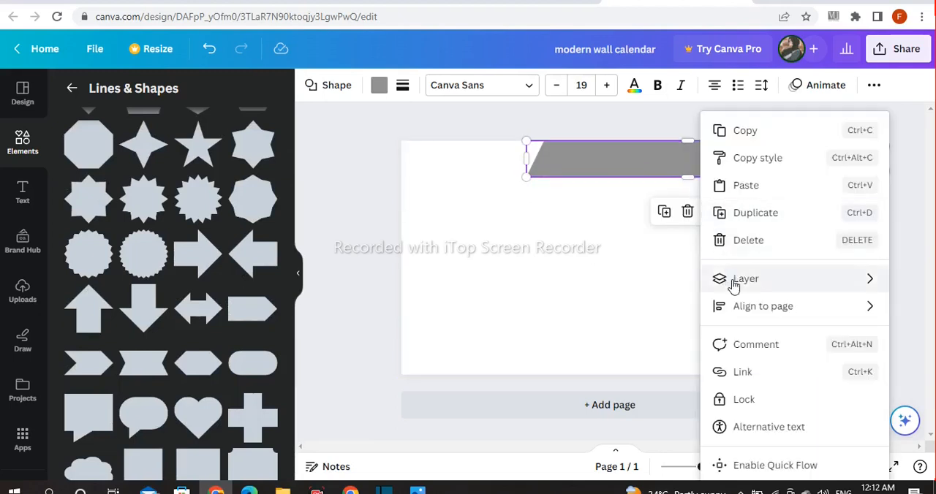
mouse_move(721, 278)
left_click(575, 370)
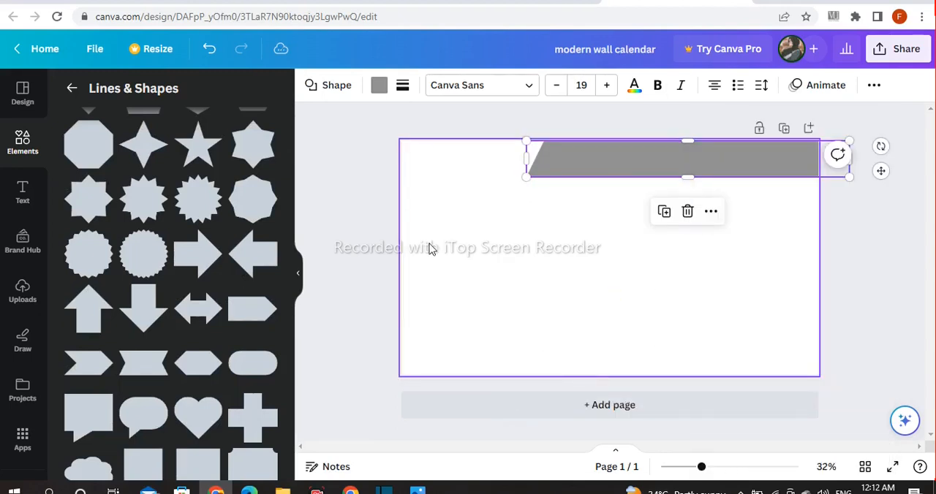
Fill the rear copy of the parallelogram with white
left_click(379, 85)
left_click(223, 174)
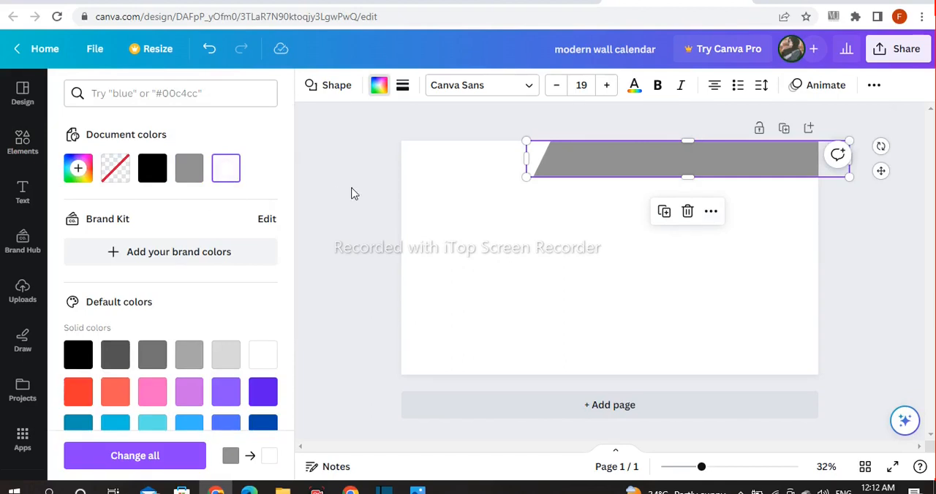
left_click(353, 194)
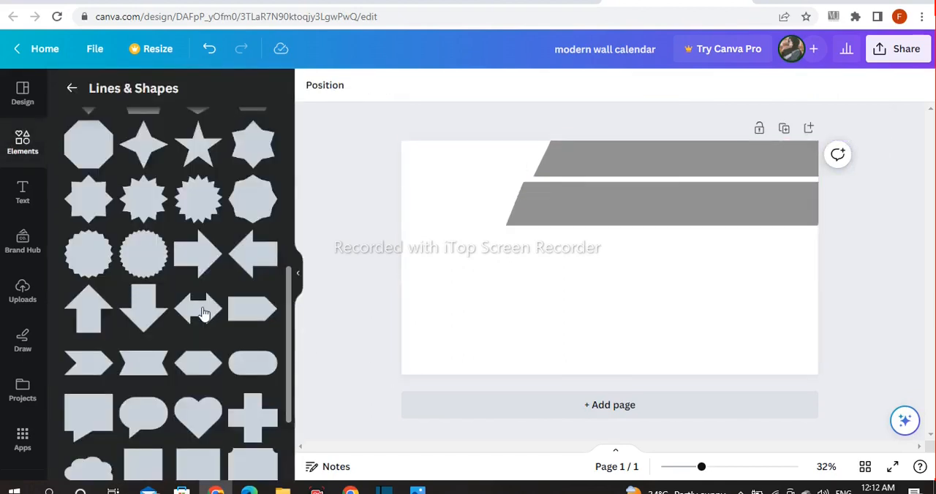
Insert a rounded square below the two grey bands
scroll(190, 311, "up", 5)
scroll(157, 404, "down", 3)
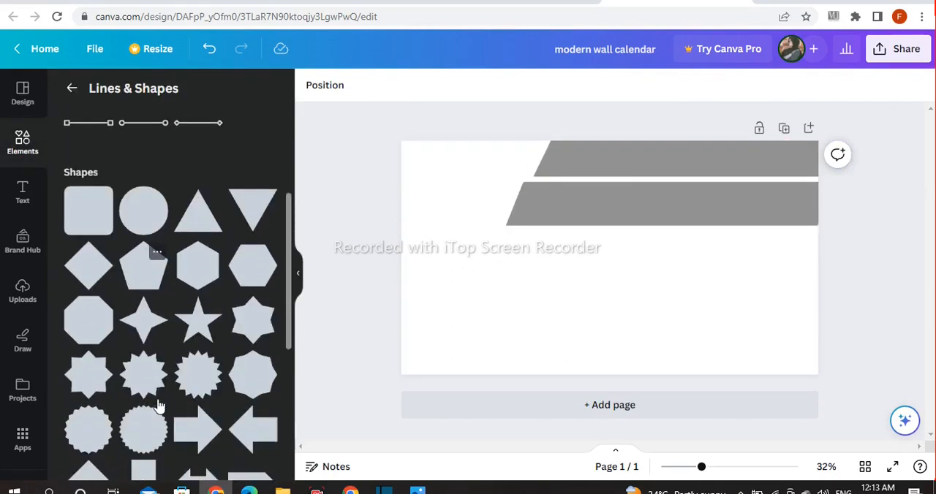
scroll(158, 404, "down", 5)
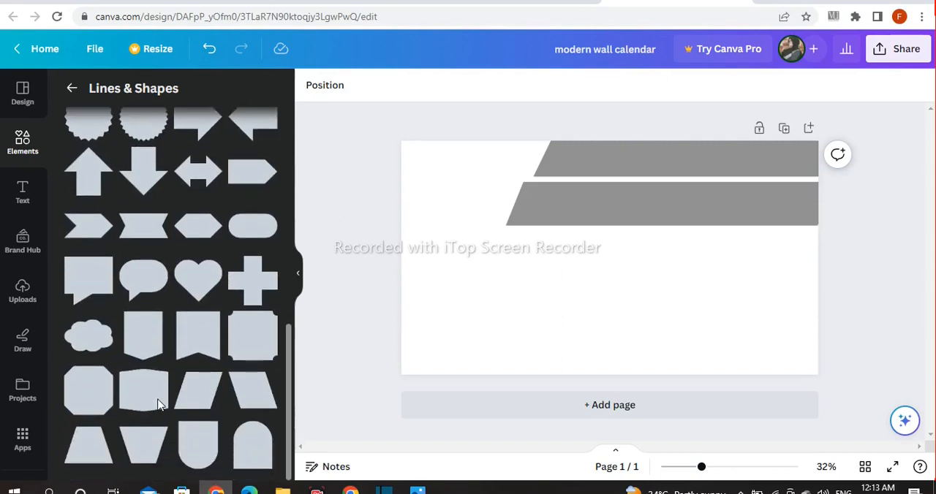
scroll(158, 405, "up", 10)
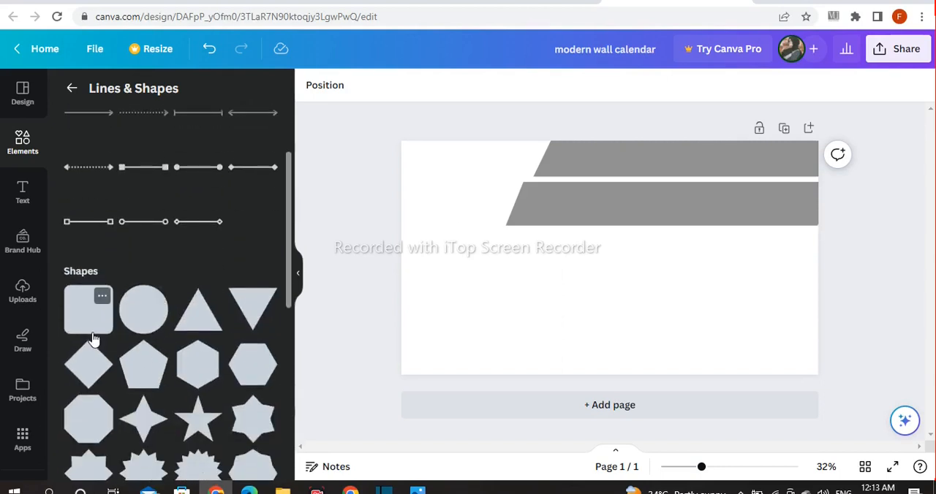
left_click(92, 331)
left_click(683, 278)
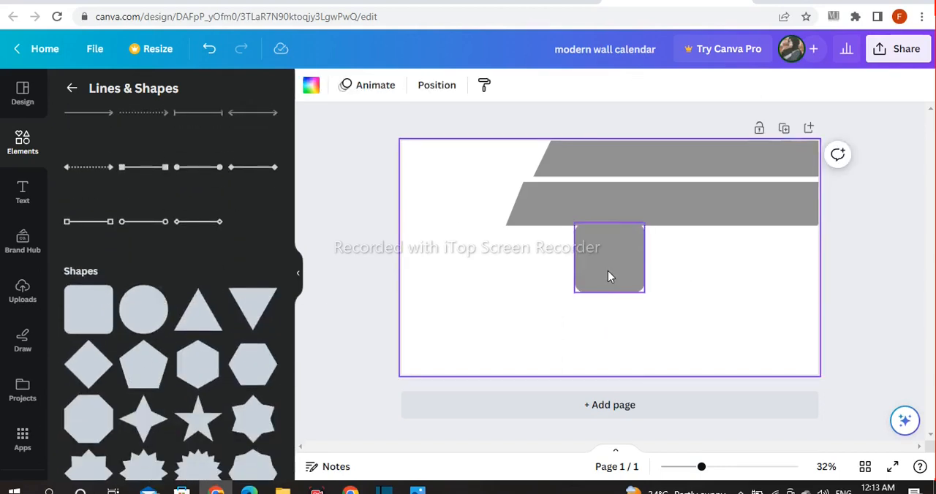
Fill the rounded square with a custom dark navy blue
left_click(608, 276)
left_click(379, 85)
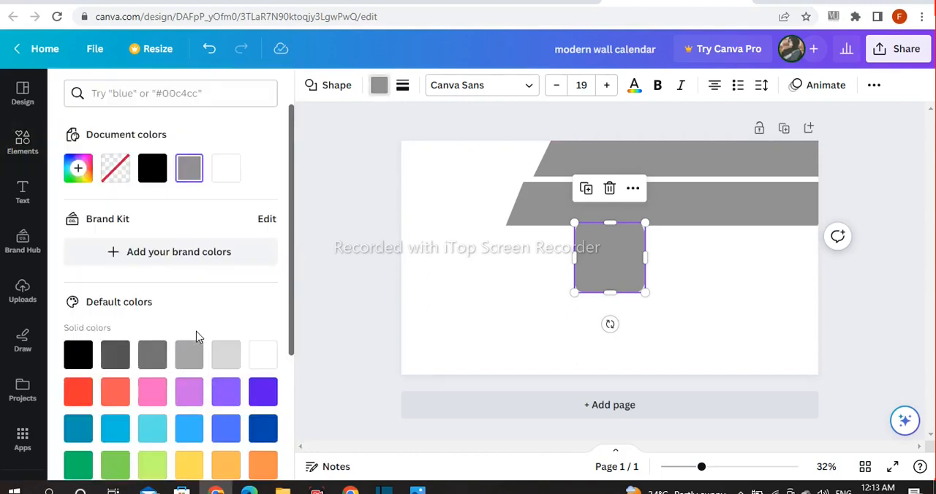
left_click(263, 422)
left_click(78, 169)
left_click_drag(261, 255, 238, 270)
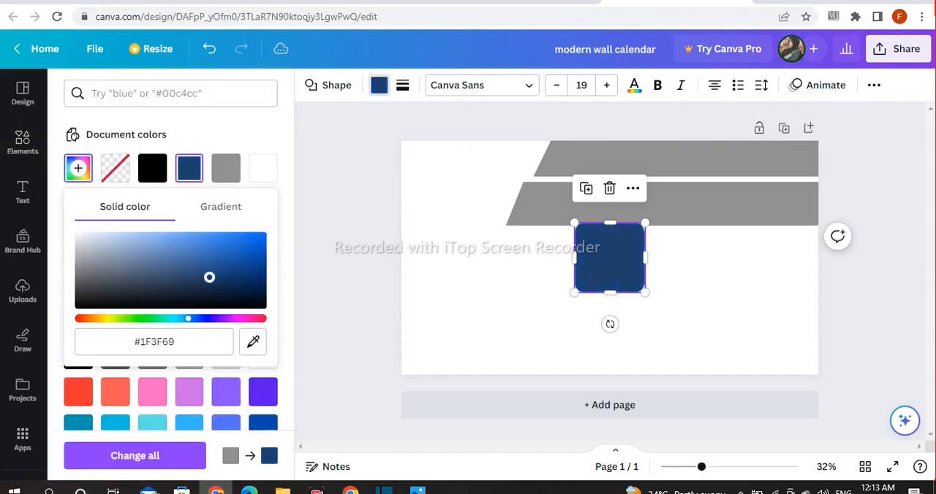
Enlarge the navy shape to fill the page's top-left corner and send it to the back
left_click_drag(578, 259, 565, 225)
left_click(503, 263)
mouse_move(541, 282)
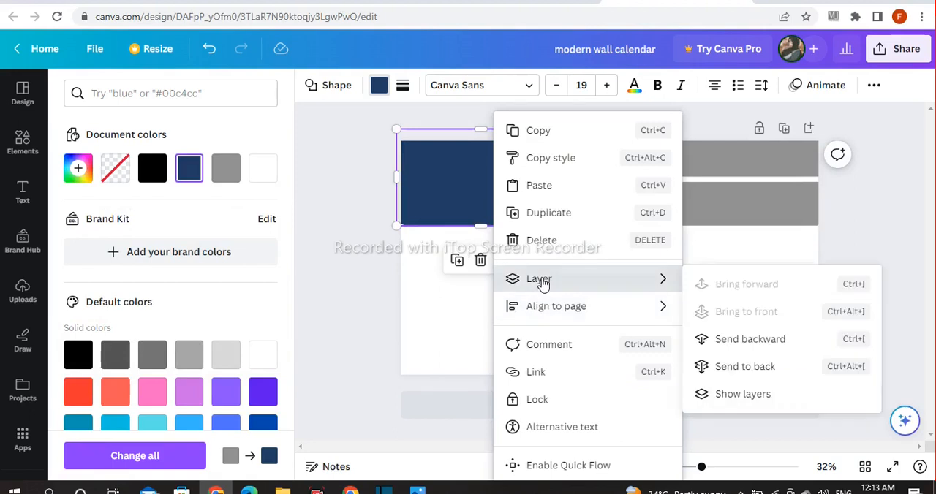
left_click(755, 370)
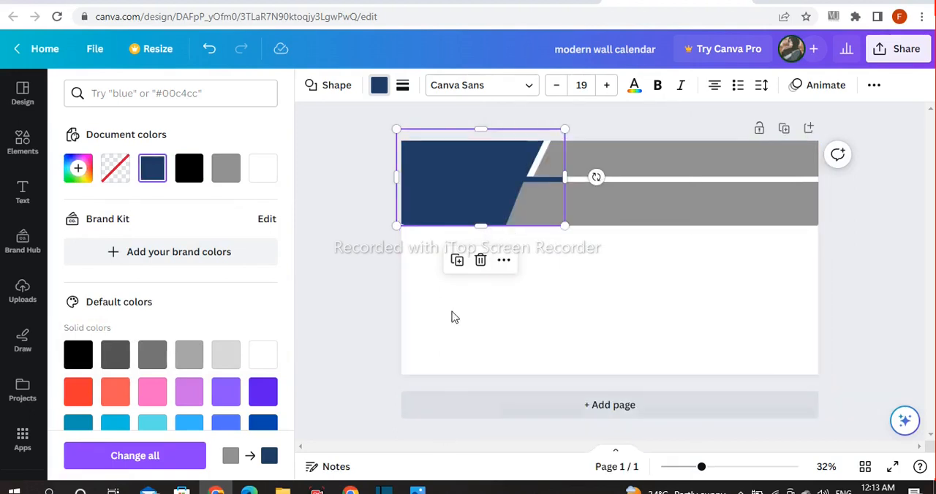
left_click(376, 276)
Insert a plain solid line and increase its line weight to 23
scroll(202, 271, "up", 2)
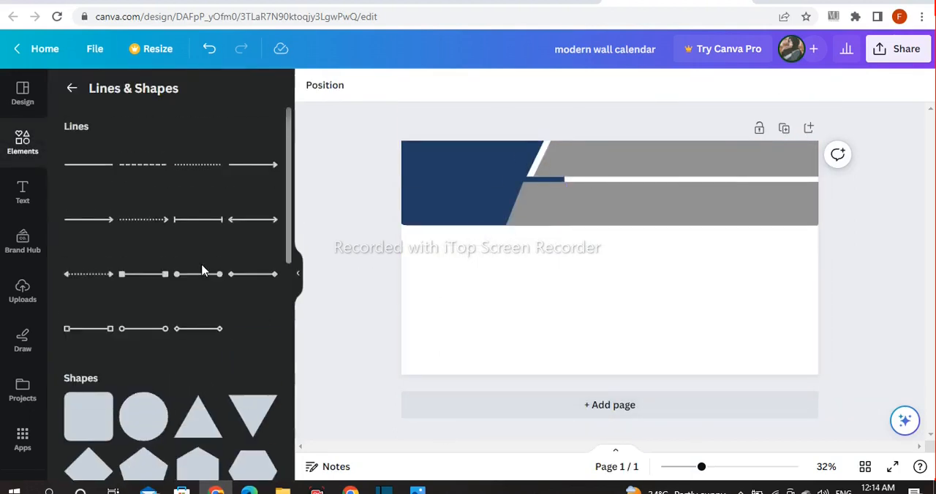
left_click(89, 166)
left_click(345, 85)
left_click_drag(359, 212, 383, 211)
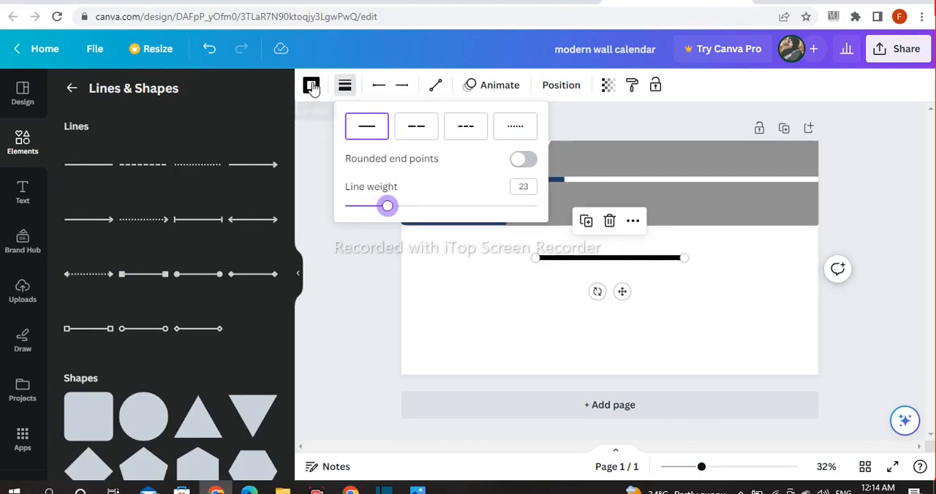
Colour the line white and move it to the gap between the two grey bands
left_click(311, 86)
left_click(238, 171)
left_click_drag(622, 291, 616, 220)
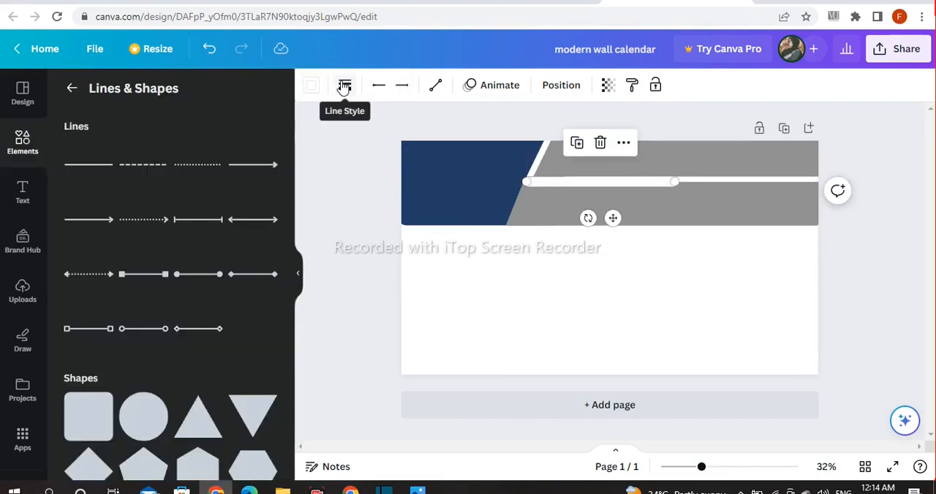
Adjust the white line's style to use rounded end points
left_click(379, 86)
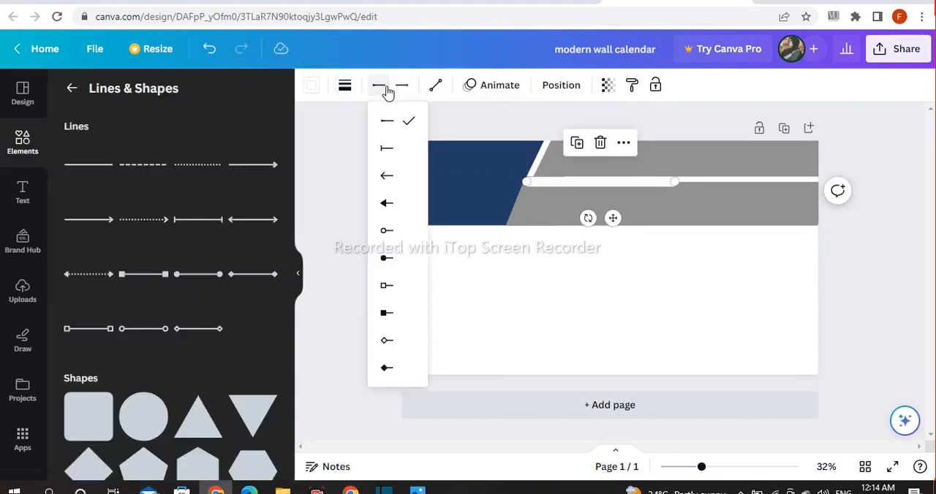
left_click(374, 133)
left_click(345, 86)
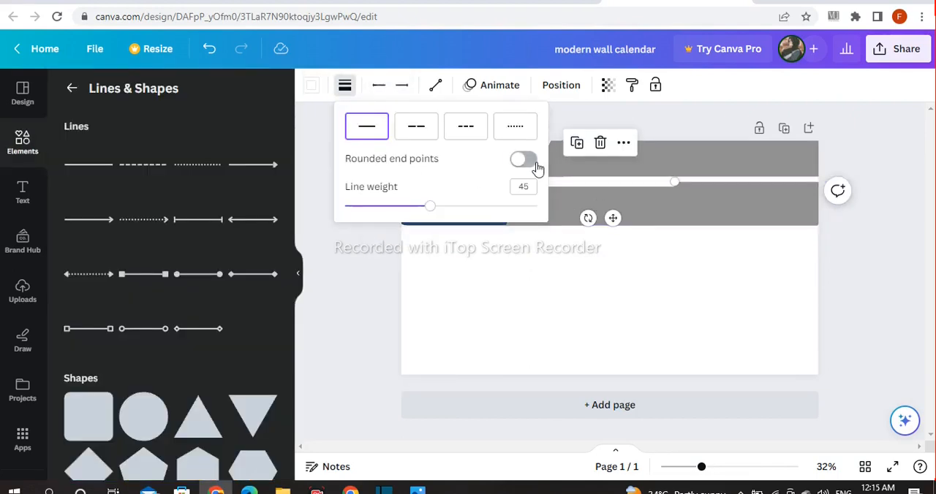
left_click(349, 266)
left_click(554, 180)
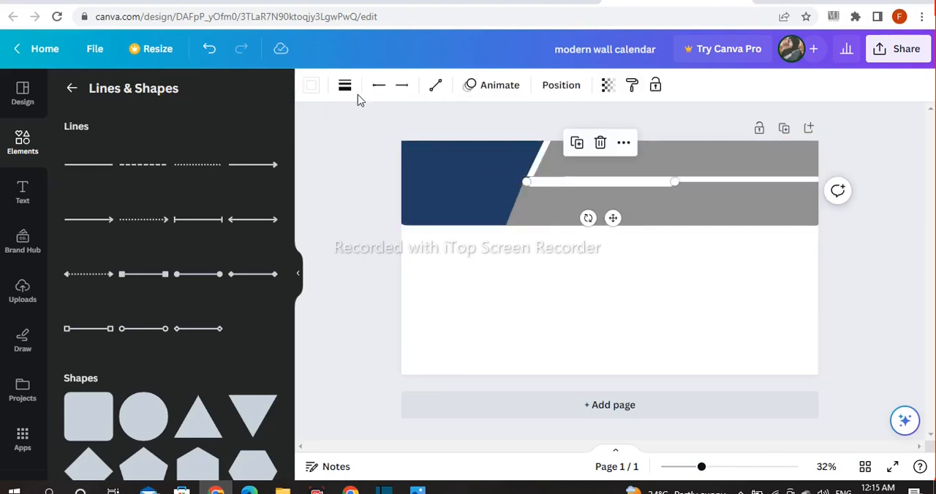
left_click(344, 86)
left_click(349, 243)
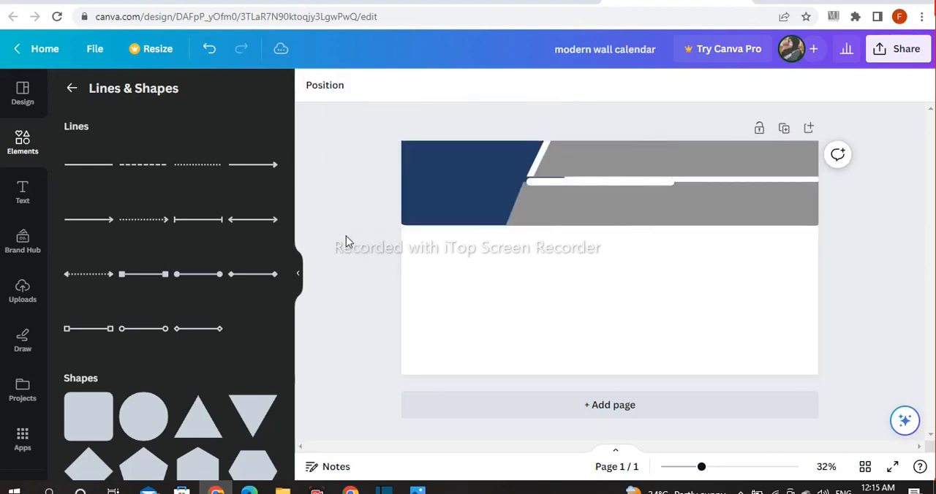
Nudge the white line up into the gap between the grey bands and extend it past the page's right edge
left_click_drag(544, 185, 545, 176)
left_click(416, 198)
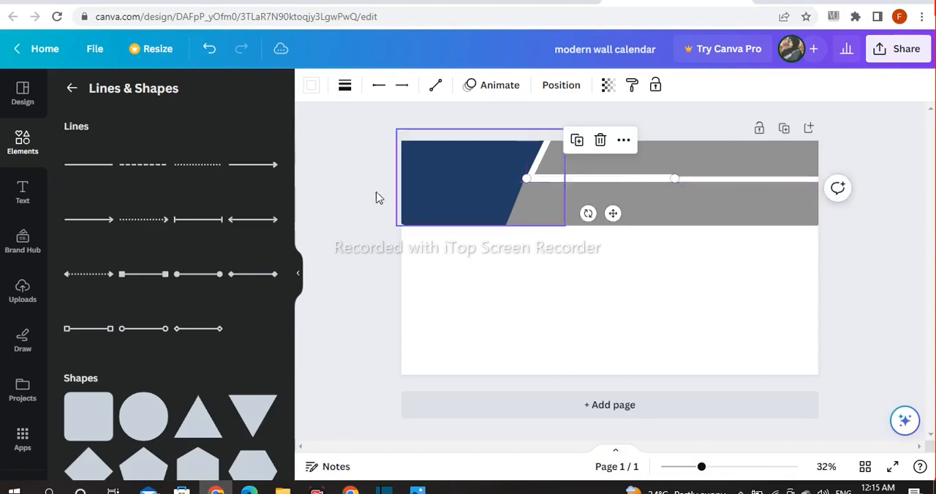
left_click_drag(675, 180, 867, 184)
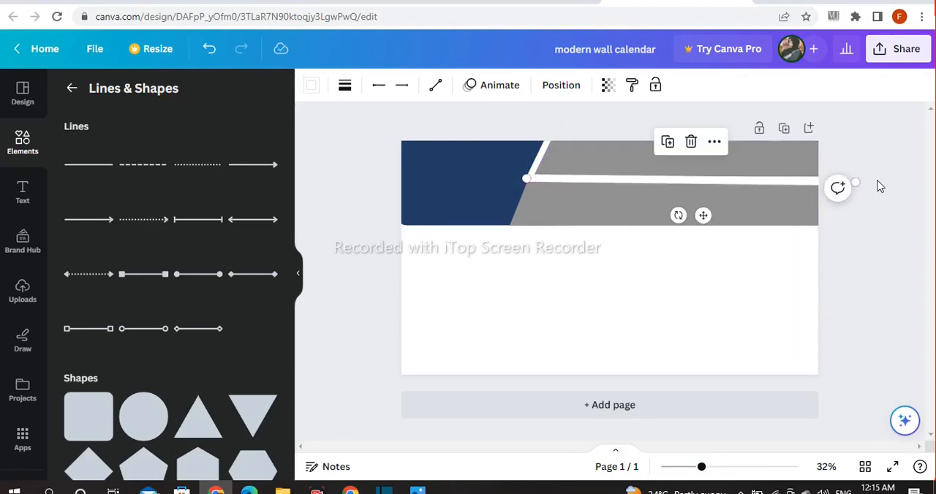
left_click(878, 183)
Shorten the navy shape by raising its bottom edge slightly above the lower grey band's bottom edge
left_click(461, 216)
left_click_drag(480, 225, 472, 212)
left_click(388, 169)
left_click(400, 169)
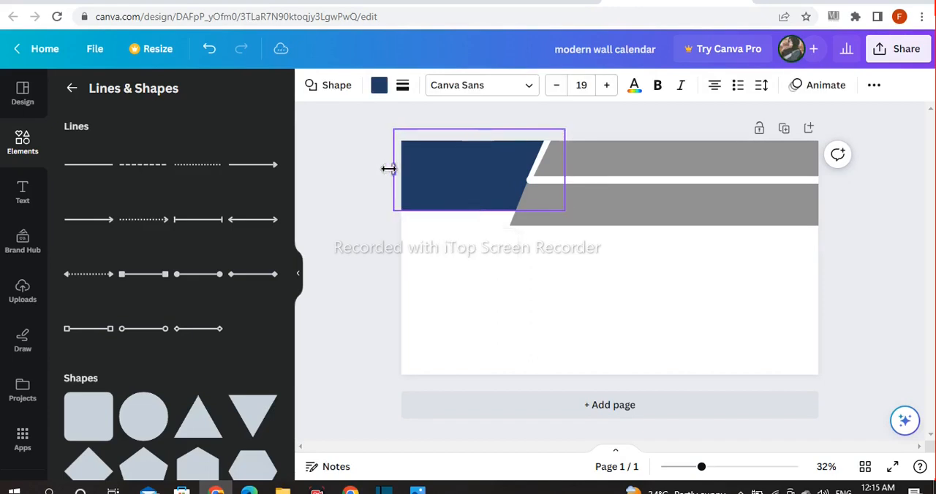
left_click(355, 173)
Fill the upper grey band with red and darken it to a custom deep red
left_click(637, 169)
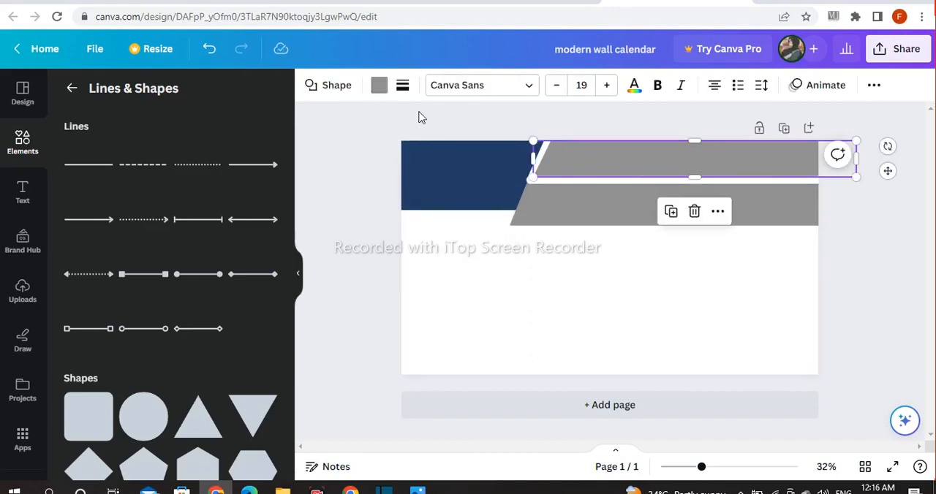
left_click(379, 85)
left_click(77, 393)
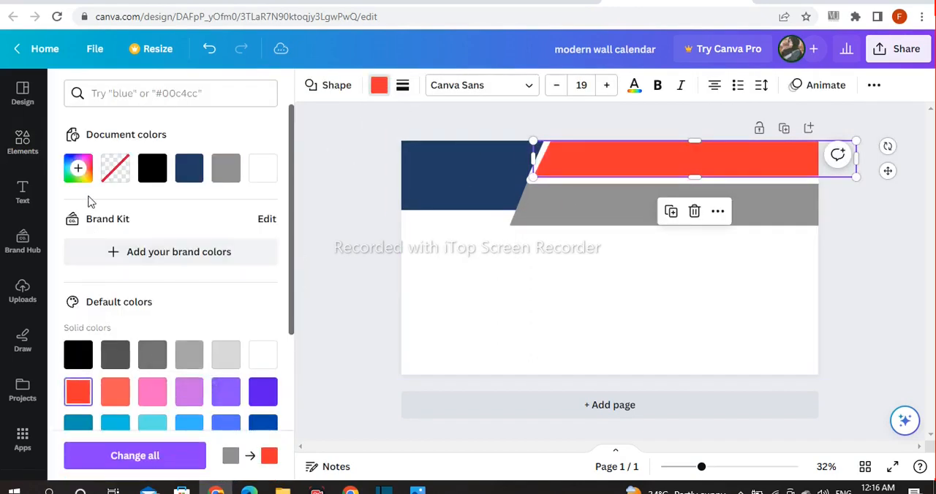
left_click(78, 169)
left_click_drag(230, 242, 230, 258)
Fill the lower grey band with the default solid yellow
left_click(566, 213)
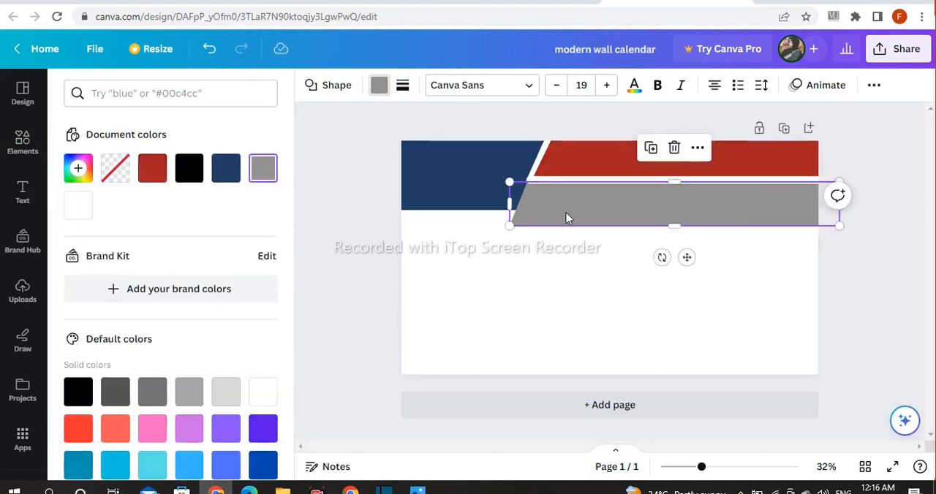
scroll(211, 358, "down", 2)
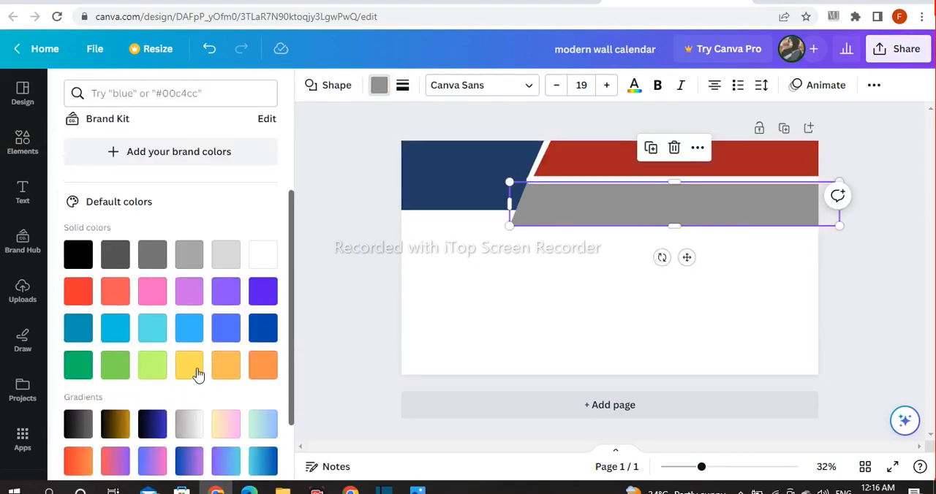
left_click(185, 371)
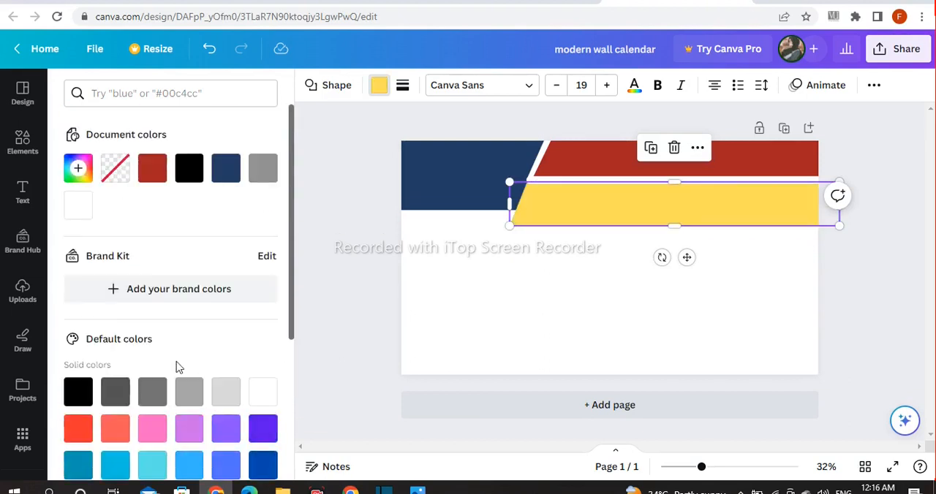
Change the lower band's yellow fill to a custom muted tan, #CBBE8A
left_click(82, 169)
left_click_drag(198, 244, 136, 250)
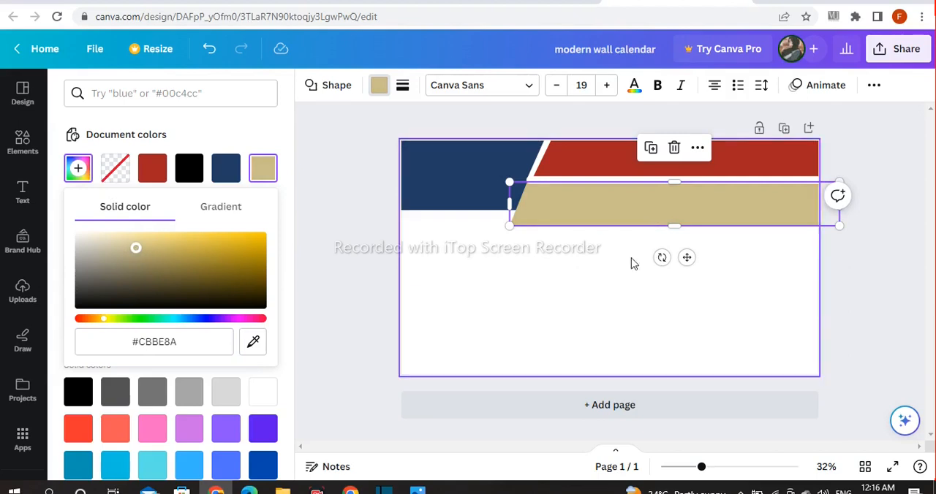
left_click(894, 264)
Duplicate the navy corner shape, align the copy's bottom with the tan band's bottom edge, and send it behind the original
left_click(476, 182)
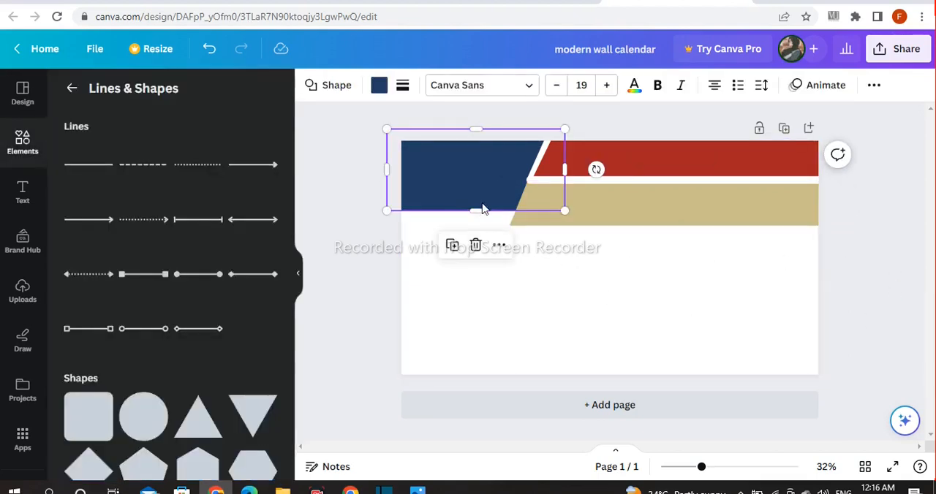
left_click(453, 251)
left_click_drag(467, 182, 461, 190)
left_click(499, 266)
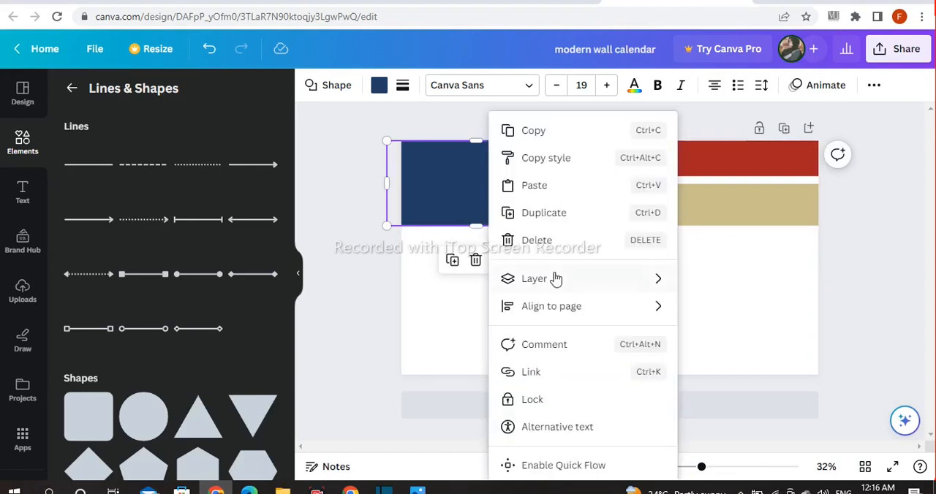
mouse_move(556, 278)
left_click(758, 371)
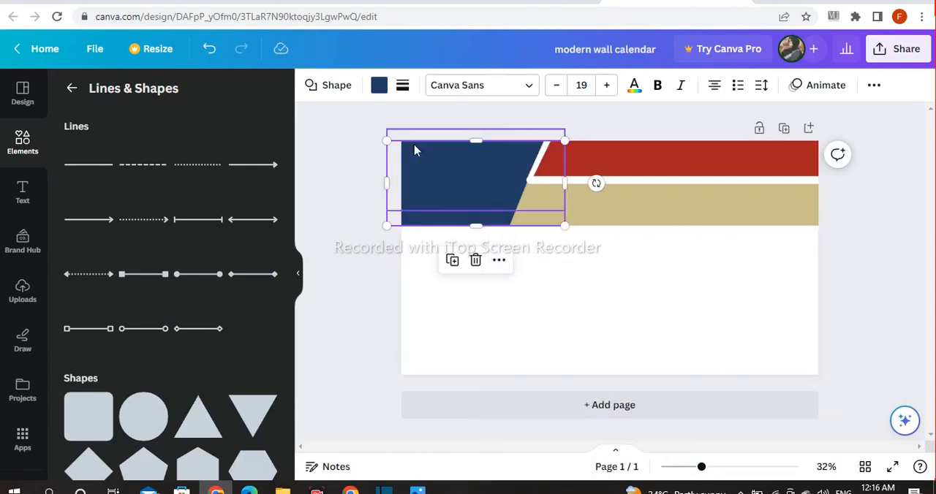
Fill the navy copy behind the corner shape with default orange and adjust it to custom #FF8133
left_click(379, 87)
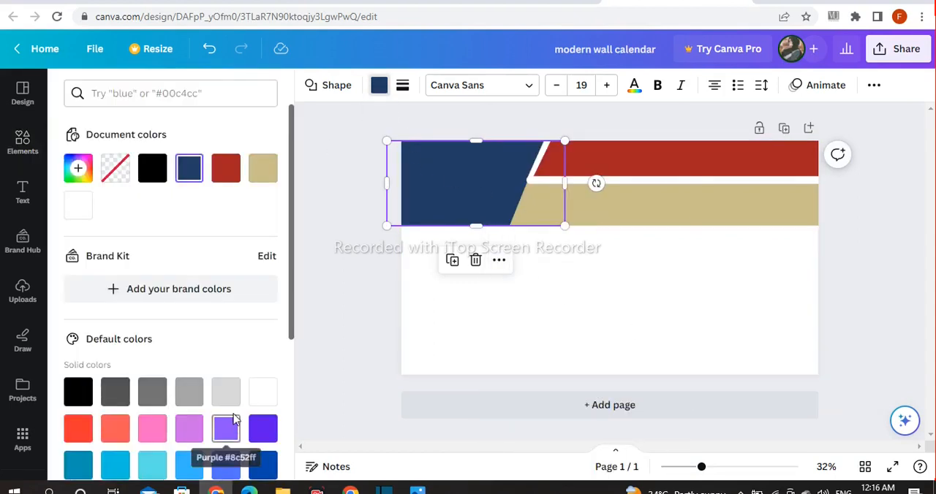
scroll(248, 412, "down", 2)
left_click(262, 372)
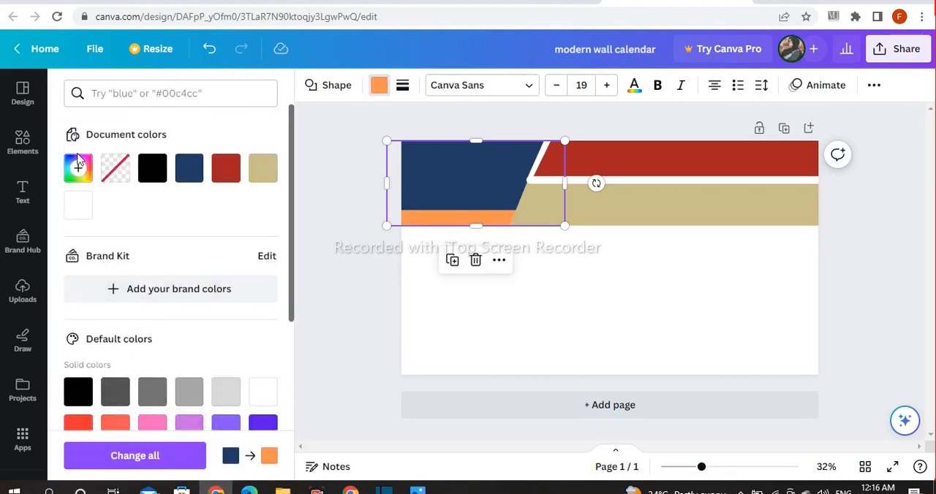
left_click(79, 169)
left_click(222, 237)
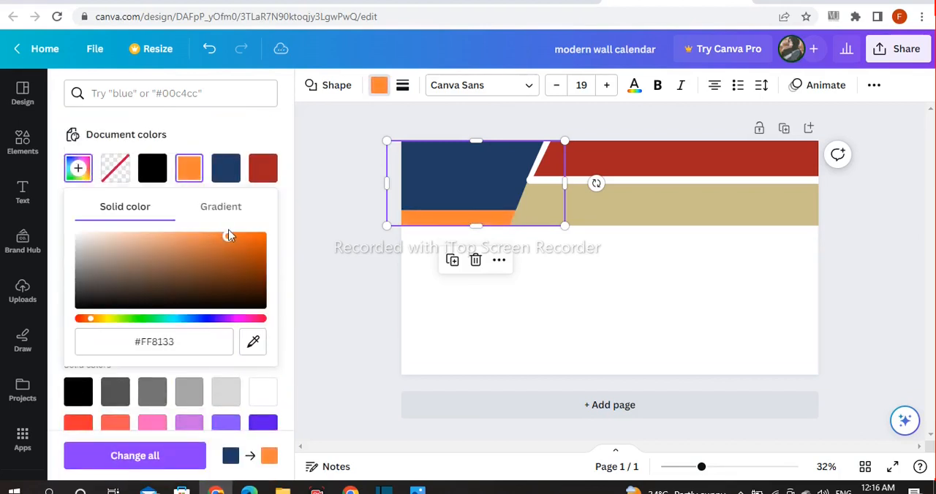
mouse_move(212, 236)
left_mouse_down()
mouse_move(174, 229)
mouse_move(230, 237)
left_mouse_up()
left_click(327, 220)
Add a rounded square and reshape it into a long, thin bar over the tan band's lower edge, running past the page's right edge
scroll(163, 376, "down", 1)
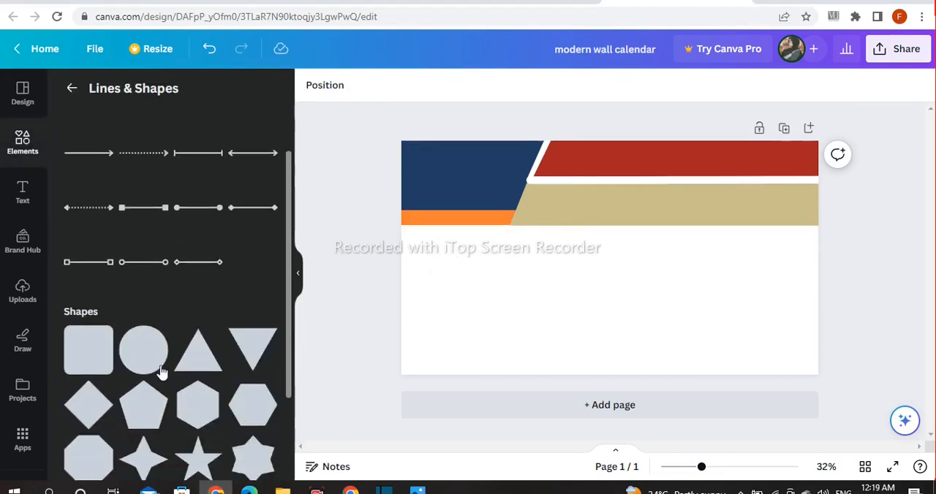
left_click(90, 359)
left_click_drag(610, 293, 642, 231)
left_click(471, 256)
left_click_drag(699, 228, 833, 228)
left_click(821, 229)
left_click(803, 230)
left_click(869, 169)
mouse_move(700, 230)
left_mouse_down()
mouse_move(700, 219)
mouse_move(708, 229)
left_mouse_up()
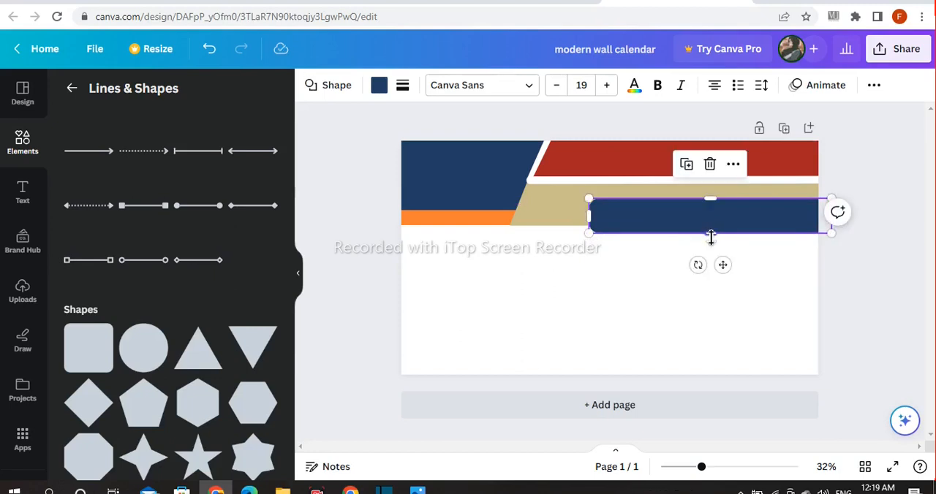
left_click_drag(710, 198, 711, 207)
left_click(856, 293)
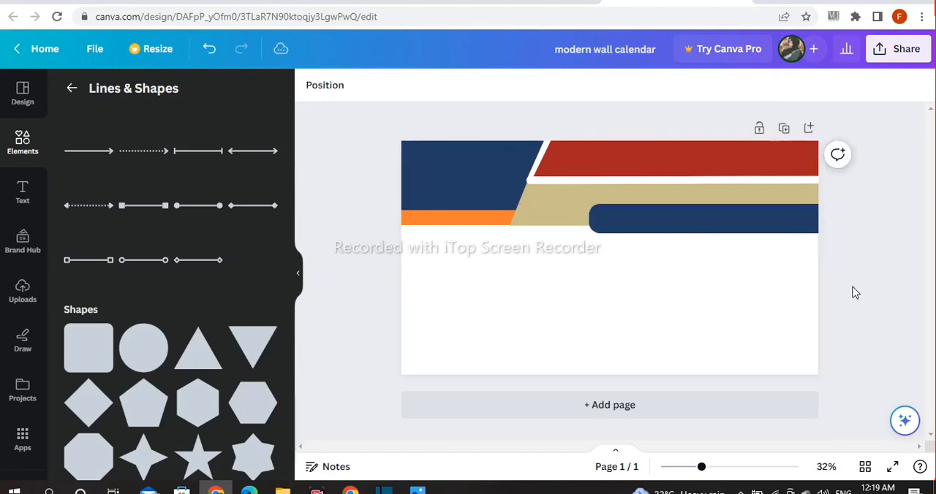
Fill the rounded navy bar with the document's orange
left_click(666, 232)
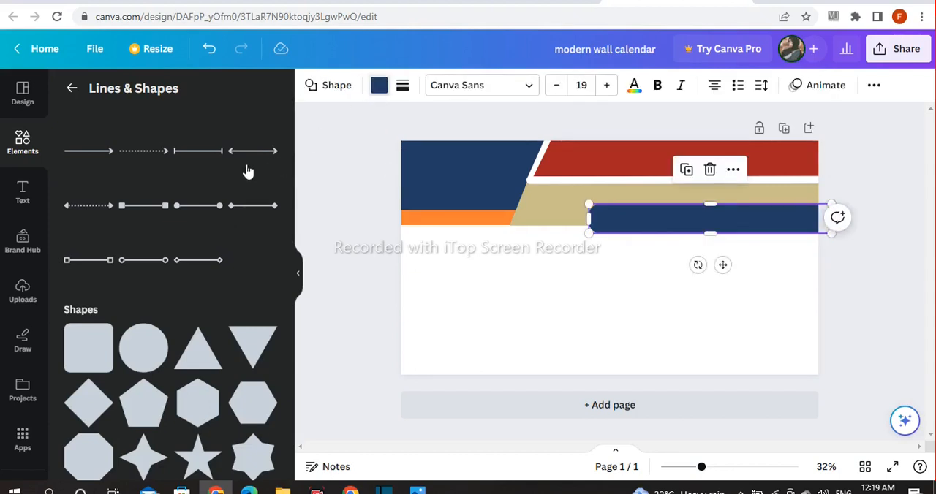
left_click(79, 207)
left_click(350, 203)
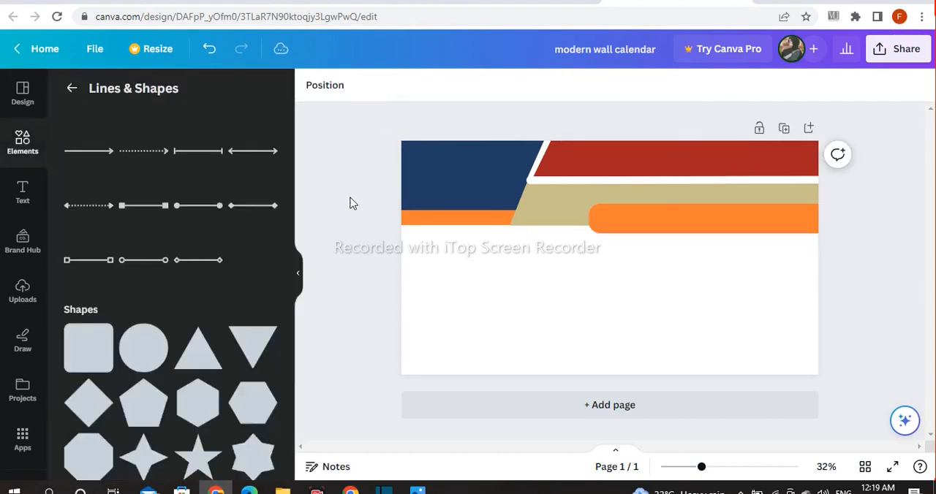
Add another rounded square and stretch it into a navy footer band spanning the full page width along the bottom
left_click(88, 368)
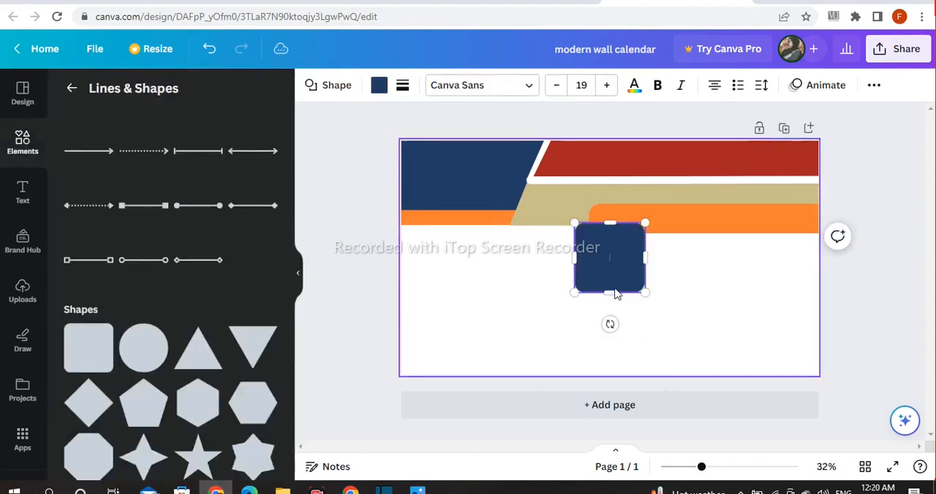
left_click_drag(577, 271, 422, 357)
left_click_drag(426, 317, 836, 360)
left_click(869, 299)
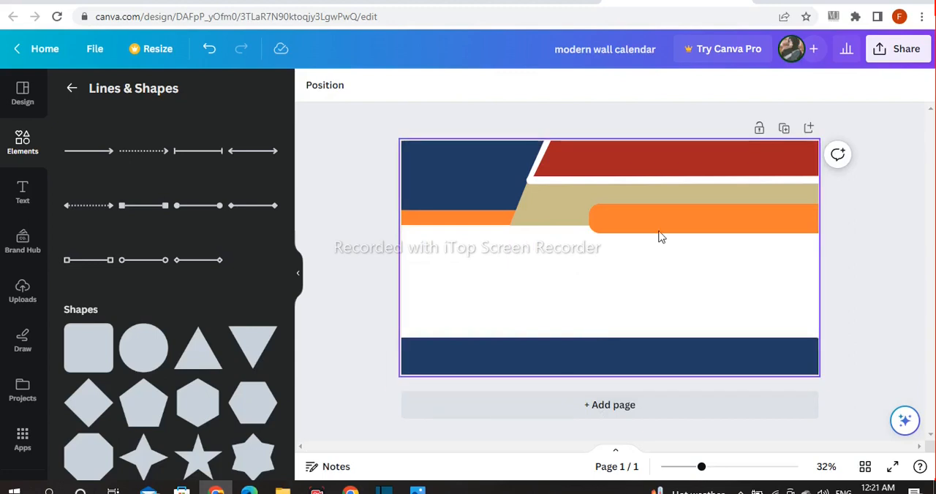
Duplicate the rounded orange bar, then shorten and thin the copy along the navy footer's top edge at the page's right side
left_click(680, 219)
left_click_drag(688, 223, 719, 328)
left_click_drag(872, 323, 825, 338)
left_click_drag(737, 383, 759, 375)
left_click(874, 254)
left_click_drag(733, 340, 746, 339)
left_click(828, 239)
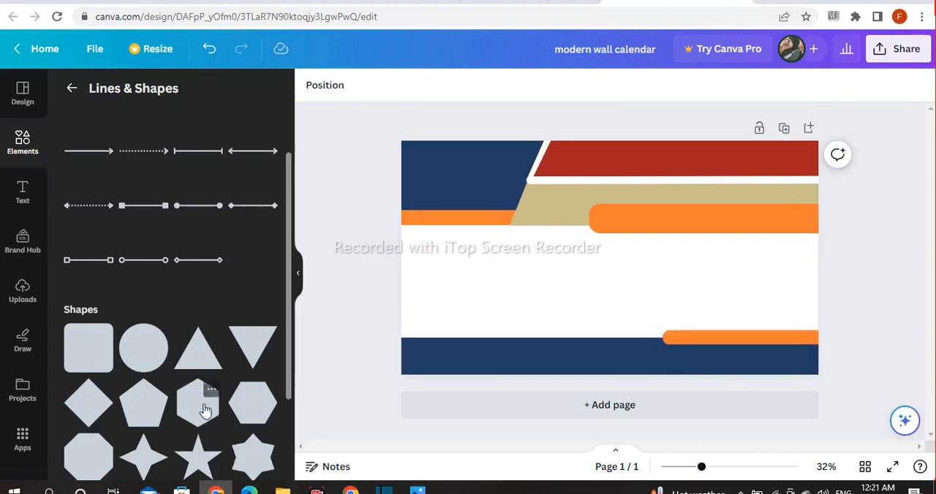
Add a parallelogram, fill it with the document's deep red, and place it over the left end of the navy footer
scroll(206, 411, "down", 10)
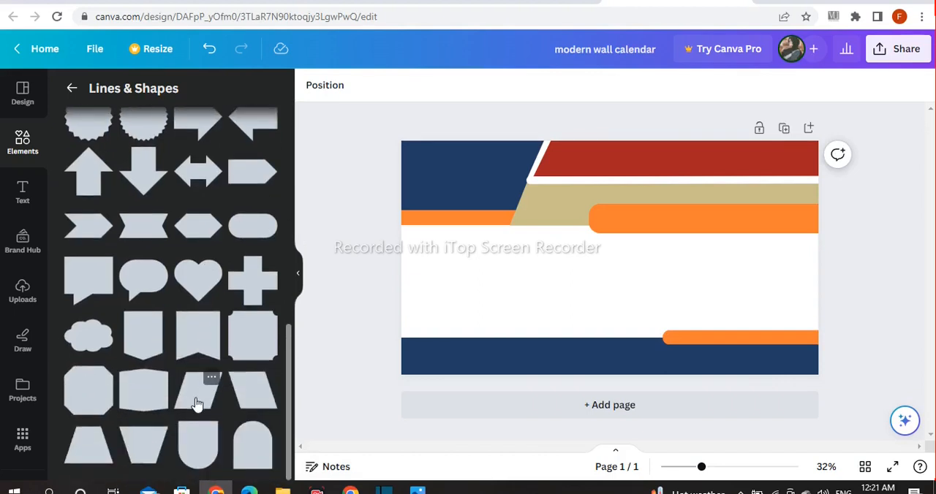
left_click(196, 401)
left_click(379, 84)
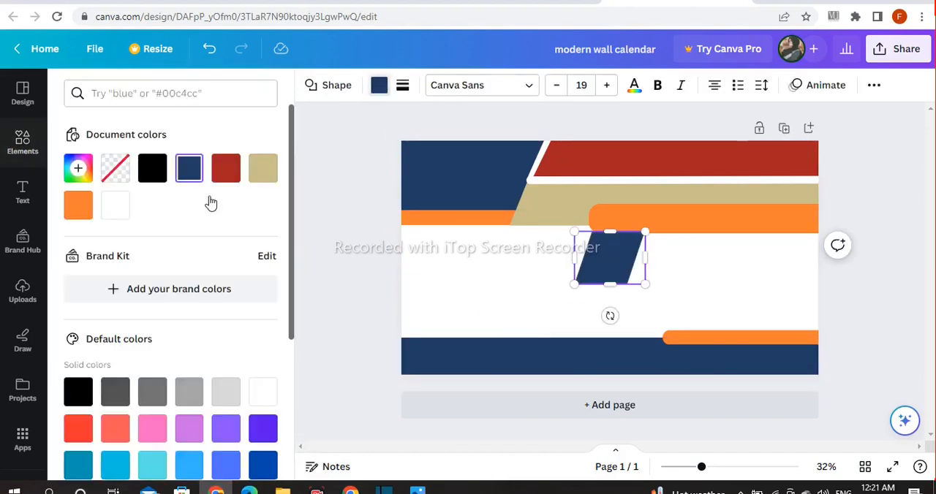
left_click(234, 172)
left_click_drag(610, 260, 451, 318)
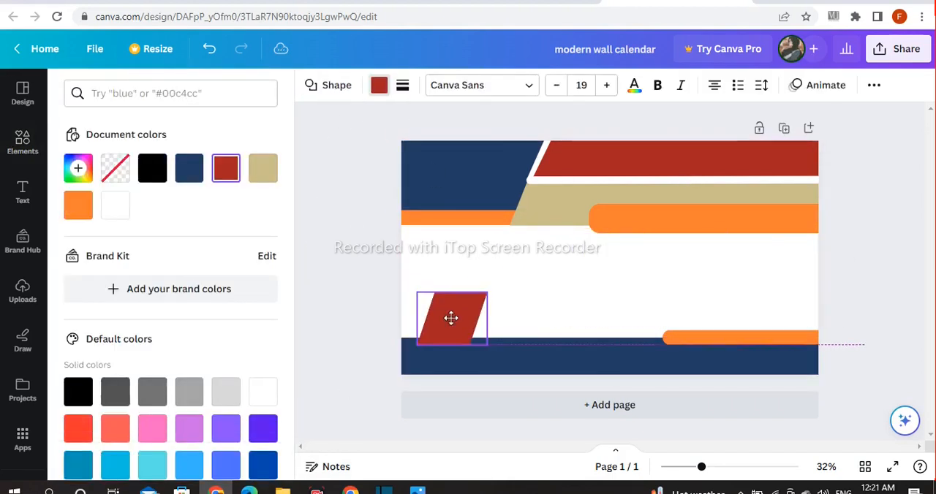
Raise the navy footer band to leave a white strip below it, and move the thin orange bar onto its new top edge
left_click_drag(577, 366, 576, 337)
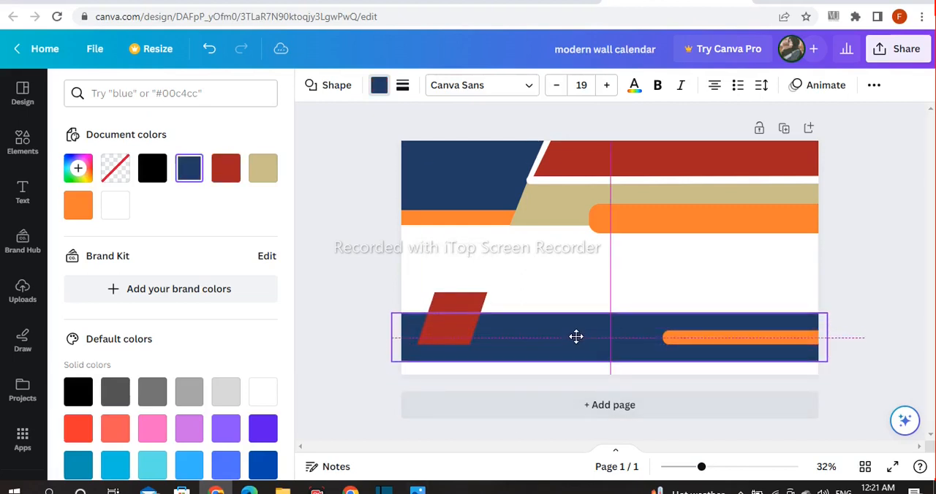
left_click(785, 338)
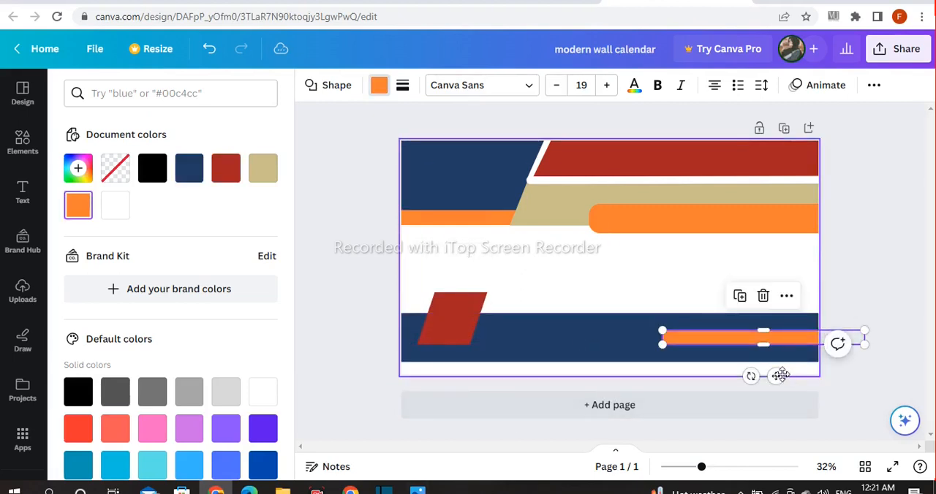
left_click_drag(777, 377, 780, 351)
Enlarge the red parallelogram to cover the footer's left part, extending slightly above and below the navy band and past the page's left edge
left_click_drag(456, 333, 554, 339)
left_click_drag(474, 312, 474, 303)
left_click_drag(401, 335, 367, 333)
left_click(326, 320)
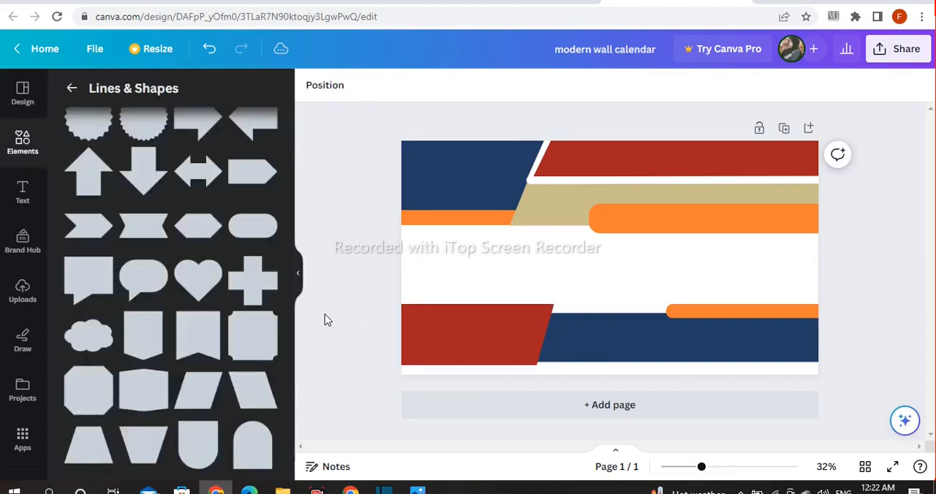
Extend the red parallelogram slightly further downward and to the right
left_click(469, 344)
left_click_drag(468, 372, 468, 376)
left_click(345, 344)
left_click(460, 346)
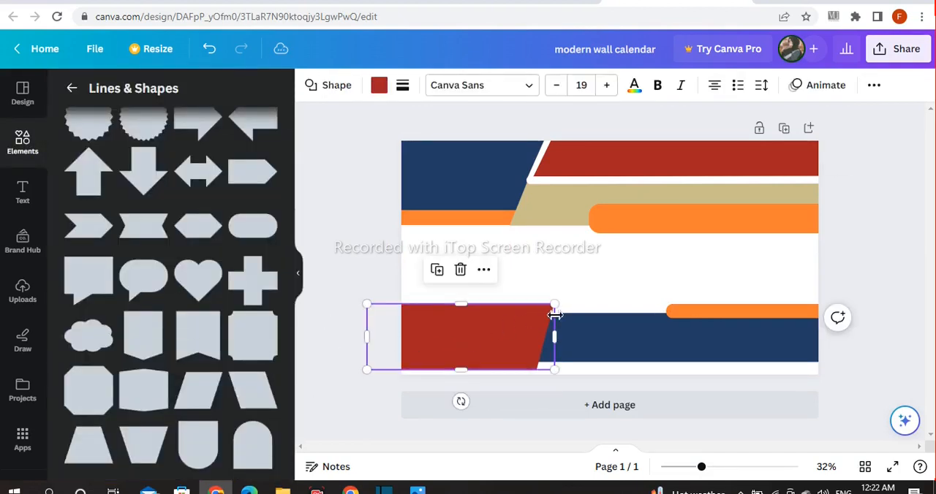
left_click_drag(554, 309, 563, 313)
left_click(329, 291)
Add an inverted triangle, shrink it to a small size above the footer, and fill it with black
scroll(234, 314, "up", 1)
scroll(234, 316, "up", 5)
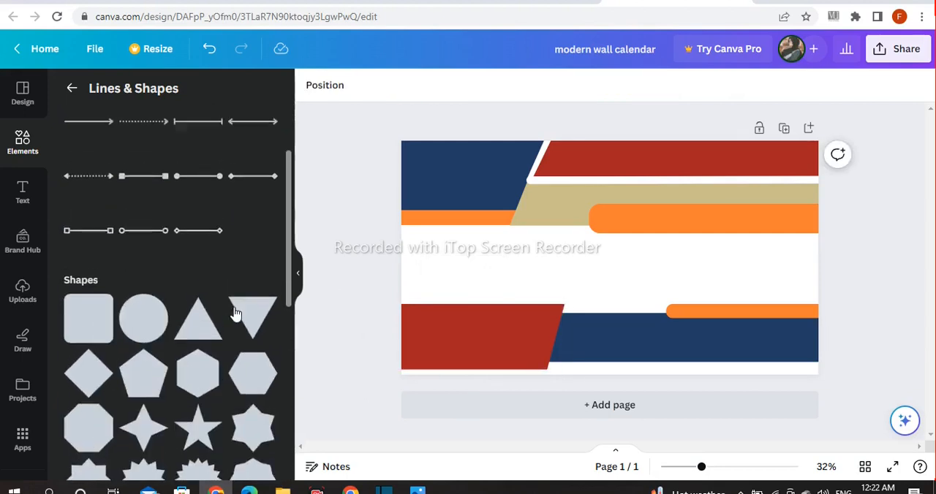
left_click(242, 334)
left_click_drag(650, 228, 600, 270)
left_click(378, 288)
left_click(602, 265)
left_click(378, 86)
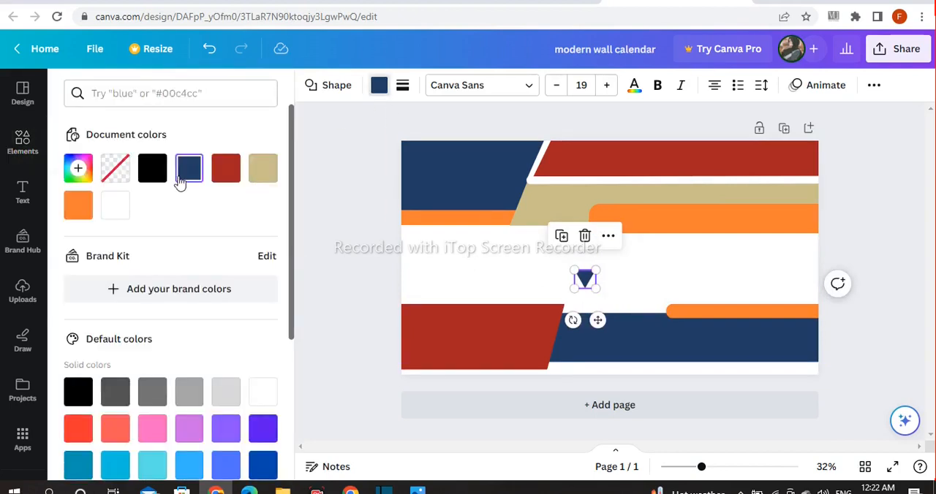
left_click(152, 168)
Position the tilted black triangle at the red parallelogram's upper-right corner and send it behind the red shape
left_click_drag(598, 319, 572, 364)
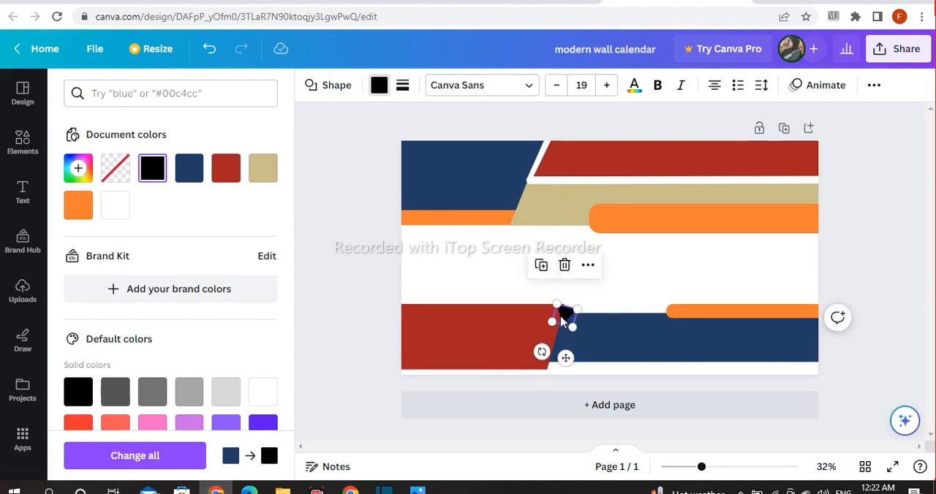
left_click(588, 265)
mouse_move(614, 278)
left_click(480, 369)
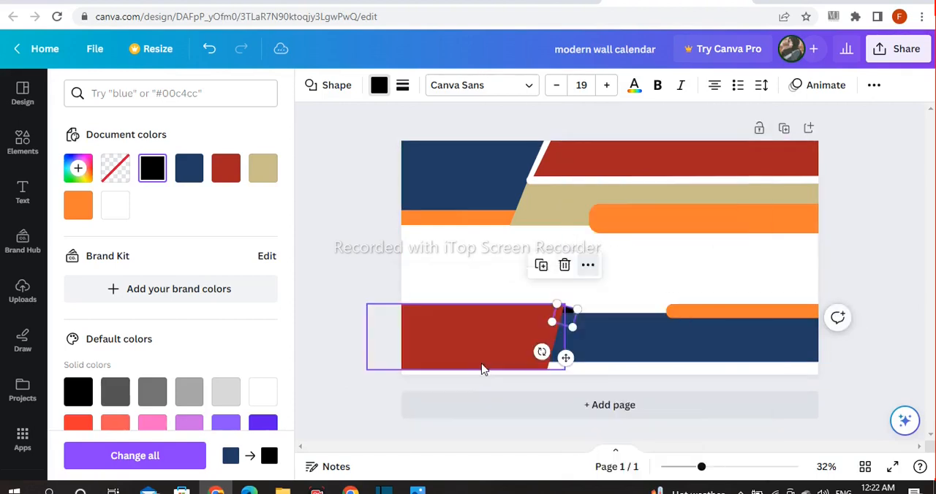
Fine-tune the black triangle's rotation and position so it forms a folded corner between the red shape and navy footer
left_click_drag(542, 352, 528, 352)
left_click_drag(562, 303, 562, 305)
left_click(365, 276)
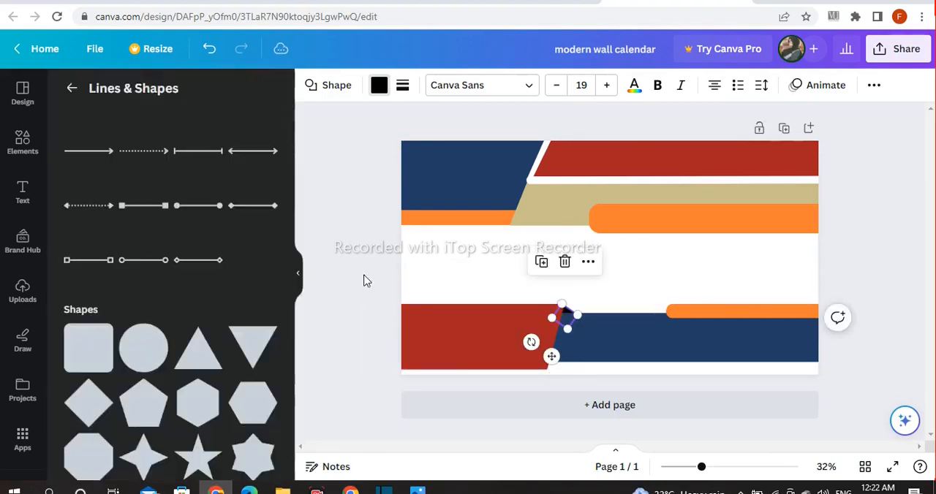
left_click(567, 313)
left_click_drag(552, 357, 549, 355)
left_click(424, 302)
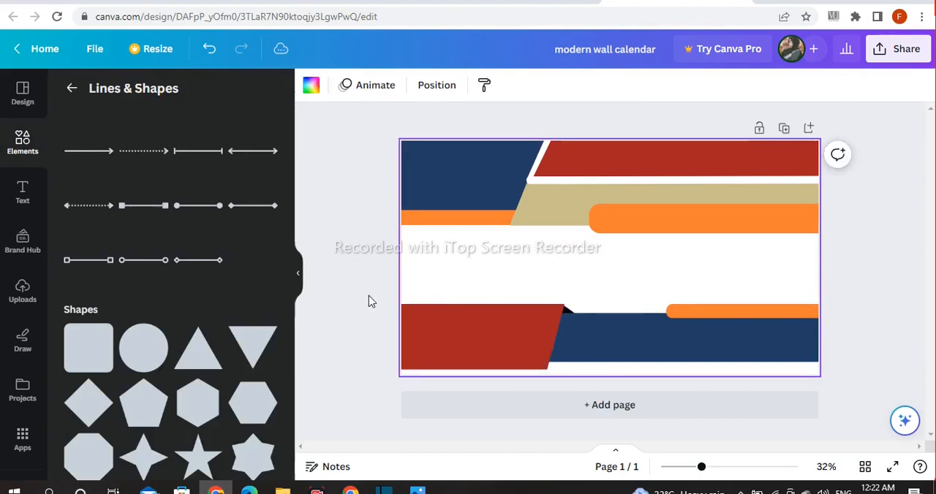
left_click(567, 316)
left_click_drag(552, 351, 528, 341)
left_click(352, 250)
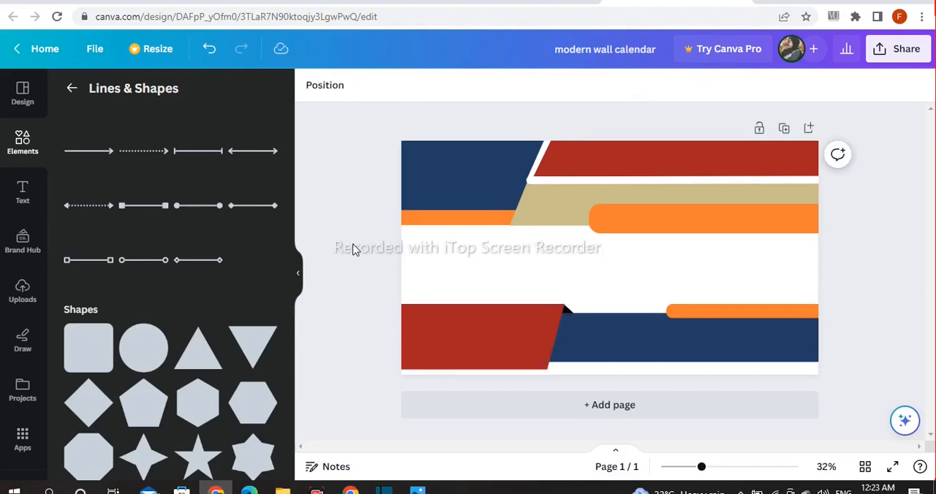
Add a heading reading "HAPPY NEW YEAR" with "2023" on a second line
left_click(22, 197)
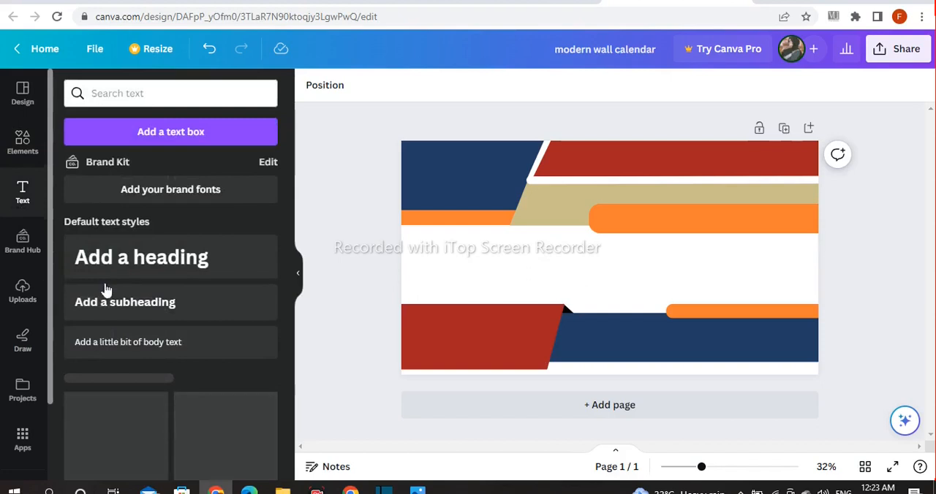
left_click(147, 271)
type("HAPPY NW")
key("BackSpace")
type("EW YEAR")
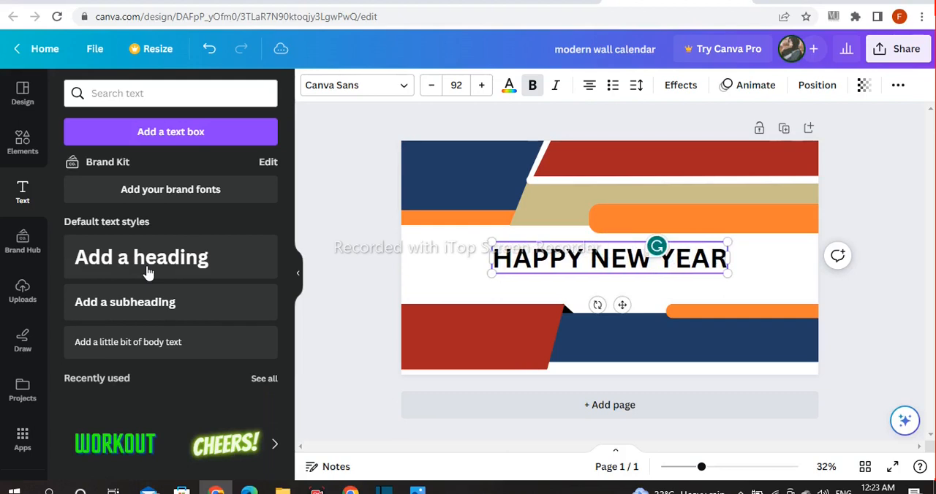
key("Return")
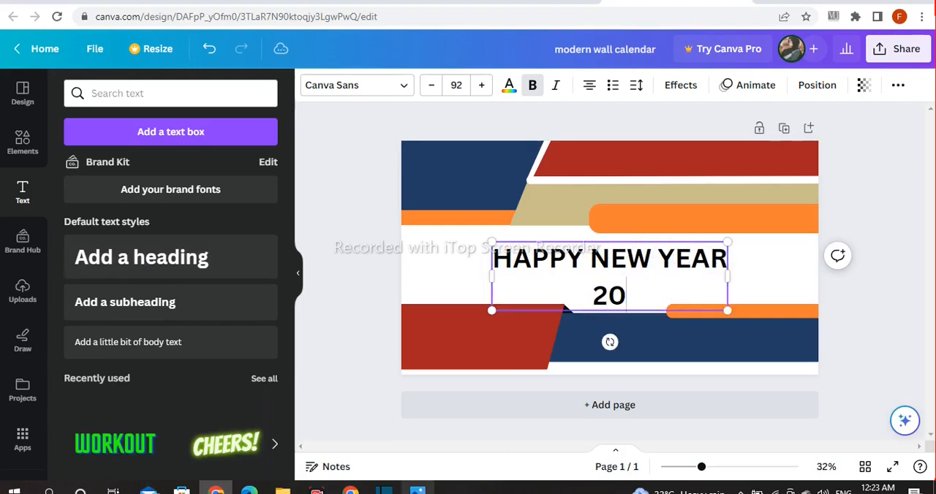
left_click(378, 285)
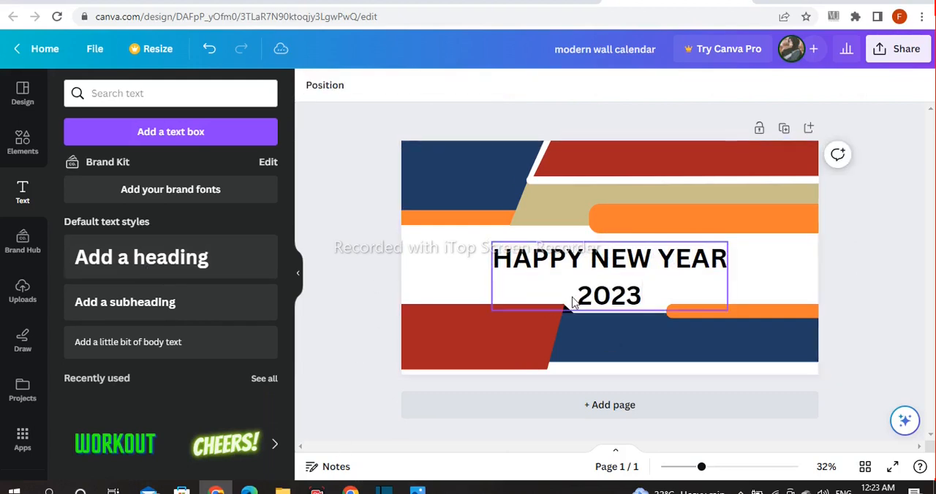
Enlarge the new-year heading slightly to size 92.3 and set its font to Horizon
left_click(509, 247)
mouse_move(492, 242)
left_mouse_down()
mouse_move(480, 239)
mouse_move(491, 242)
left_mouse_up()
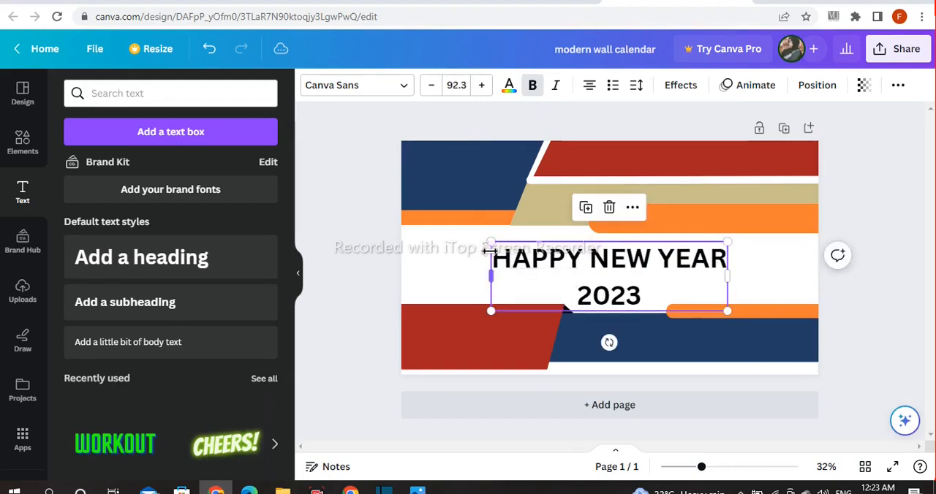
left_click(395, 85)
left_click(139, 351)
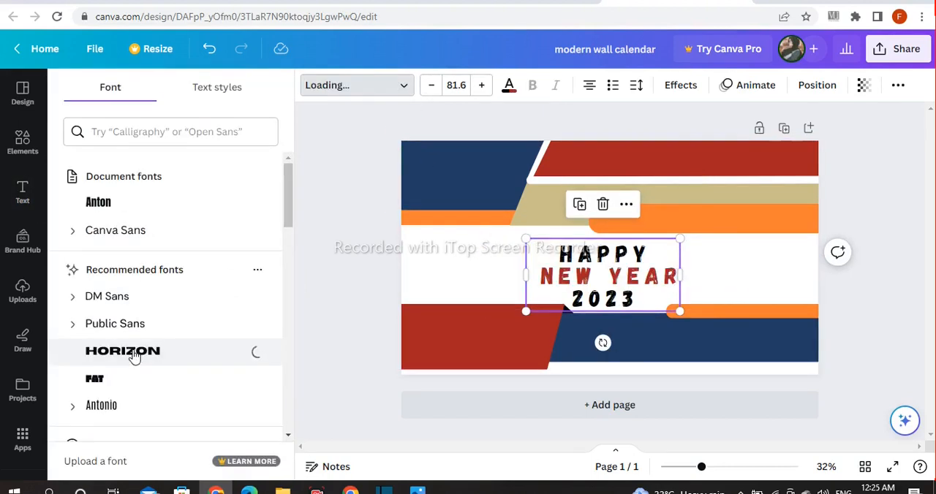
Shrink the new-year heading to size 74.2 and tighten its letter spacing to 26
left_click(325, 324)
left_click(537, 305)
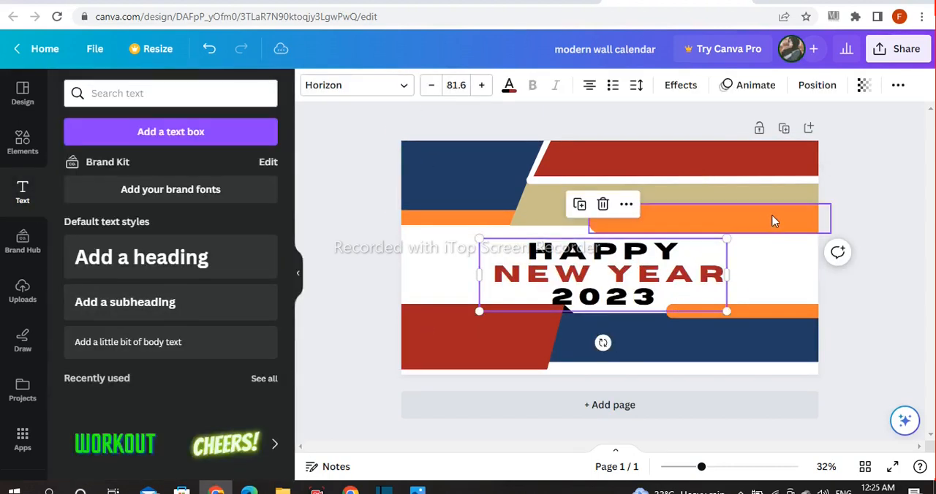
left_click_drag(730, 242, 710, 257)
left_click_drag(623, 279, 643, 273)
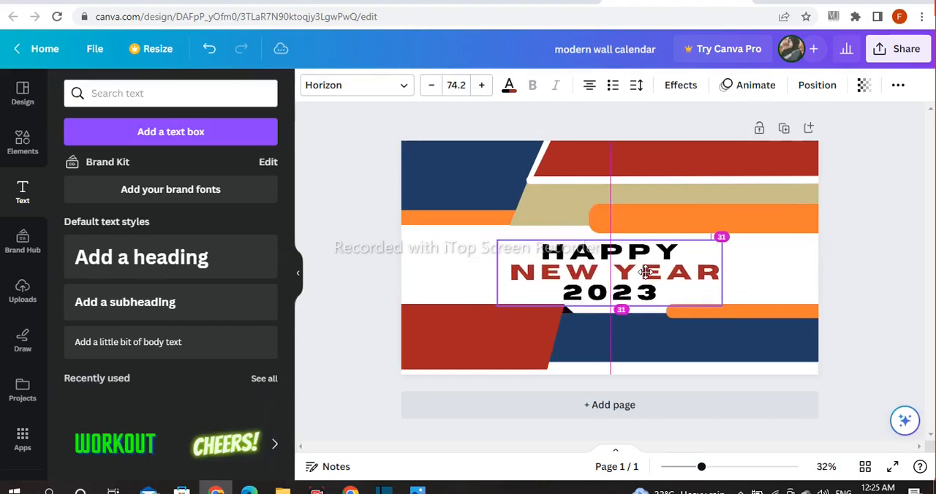
left_click(636, 85)
left_click_drag(709, 152, 683, 150)
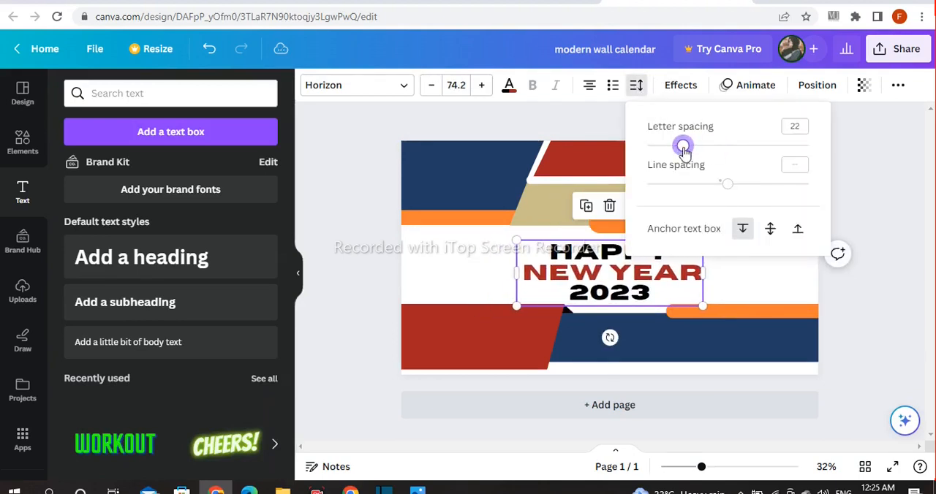
left_click(387, 232)
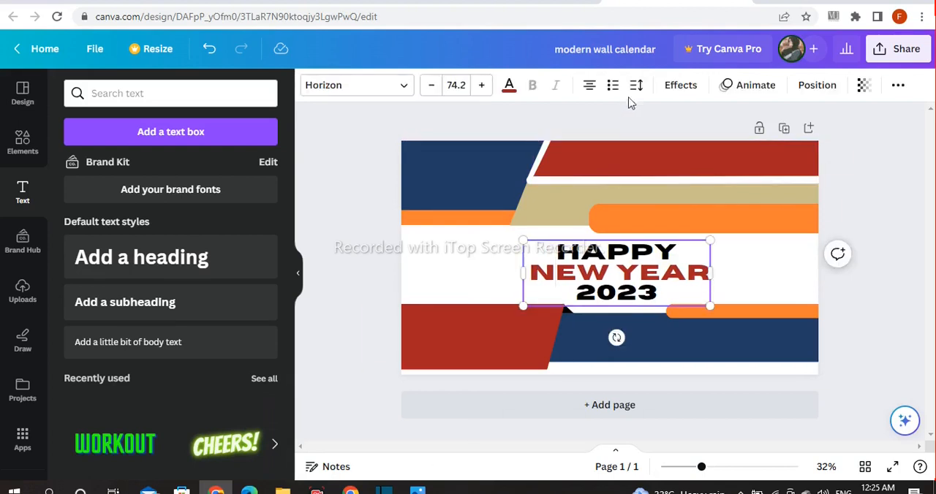
Set the new-year heading's line spacing to 1.08 and position it in the white area just above the footer
left_click(636, 86)
left_click_drag(649, 192, 697, 189)
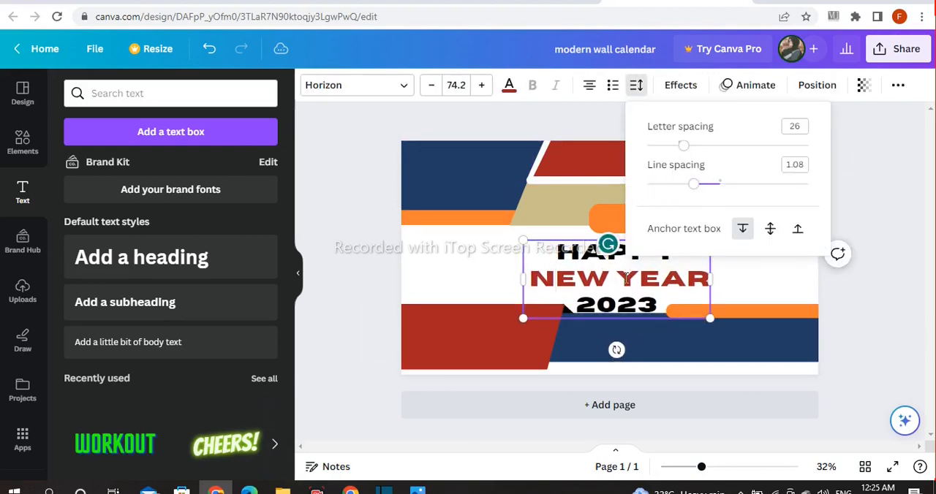
left_click_drag(627, 276, 644, 276)
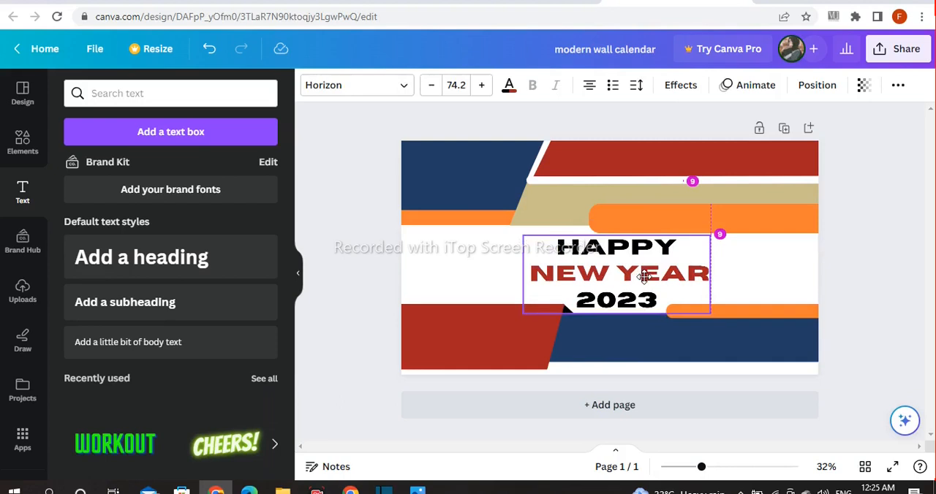
left_click(450, 379)
Add a heading reading "2023 calendar" and place it on the navy shape in the page's upper-left corner
left_click(161, 264)
key("BackSpace")
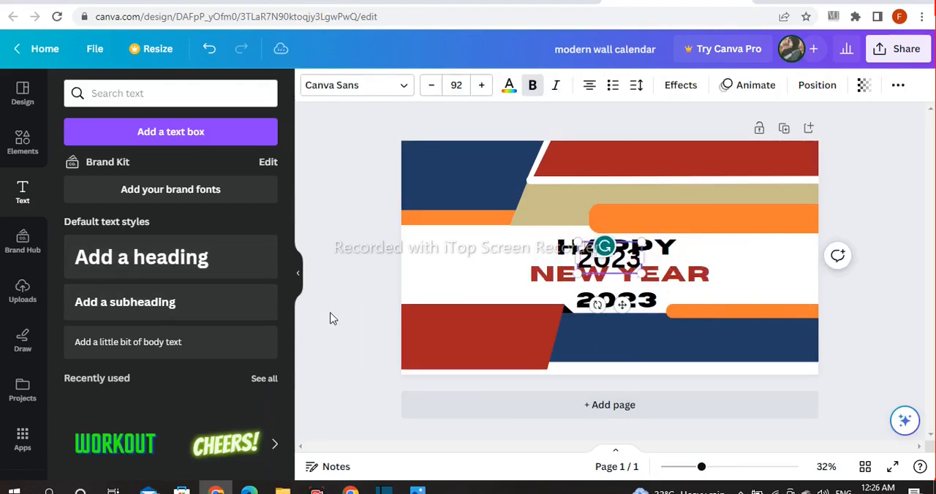
type("2023 calendar")
left_click(335, 310)
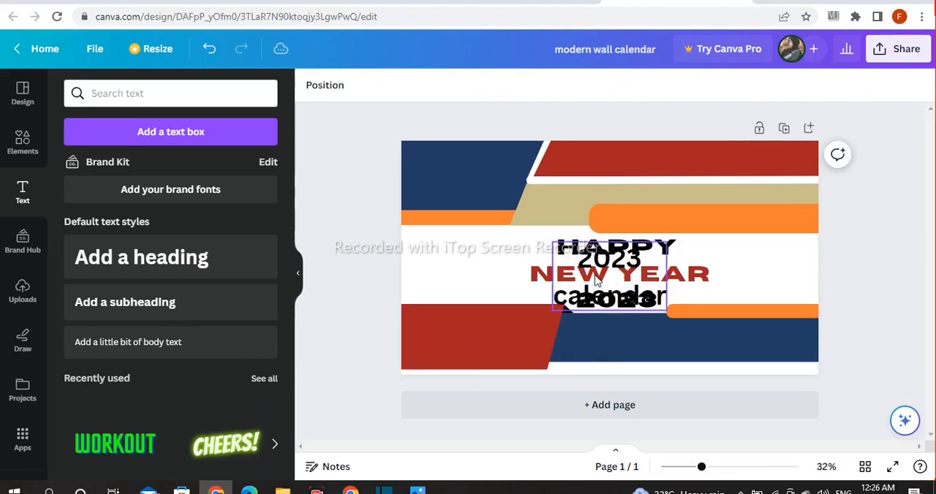
left_click_drag(594, 273, 436, 172)
Format the "2023 calendar" heading in white Anton with a line spacing of 0.94
left_click(373, 87)
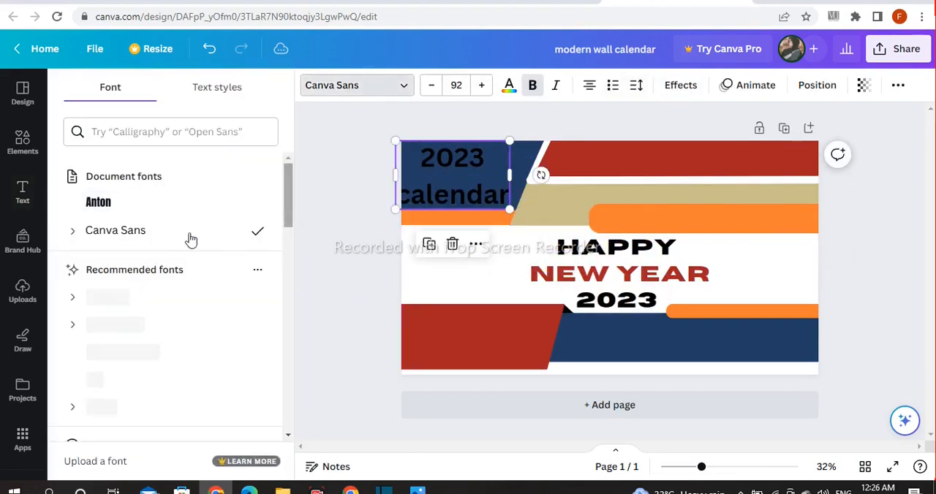
left_click(117, 212)
left_click(510, 86)
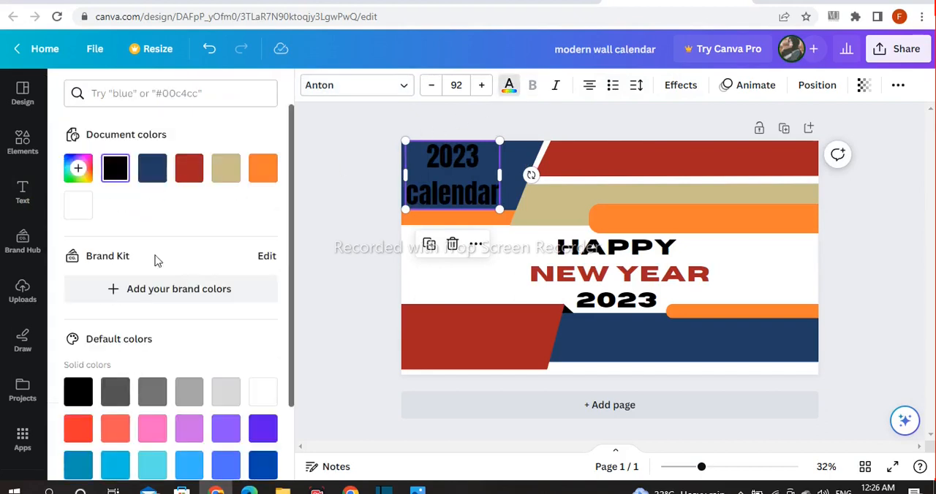
left_click(263, 393)
left_click(637, 85)
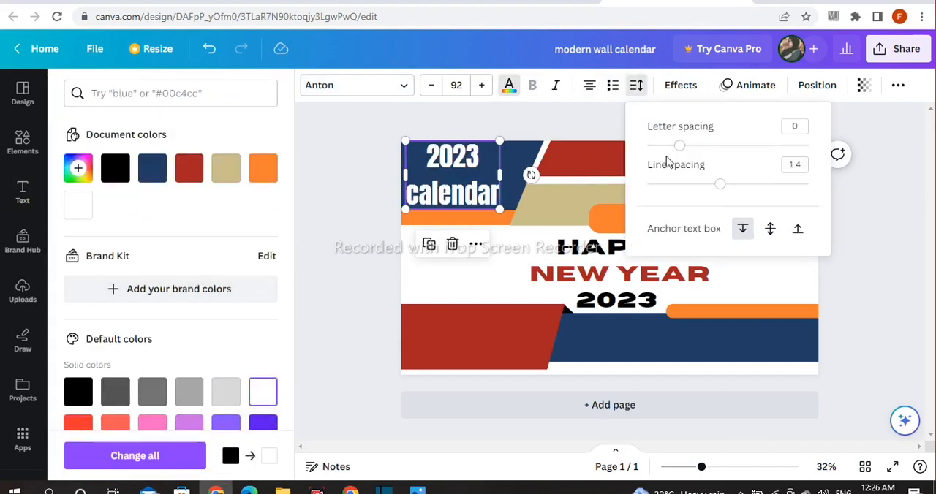
left_click_drag(704, 189, 685, 189)
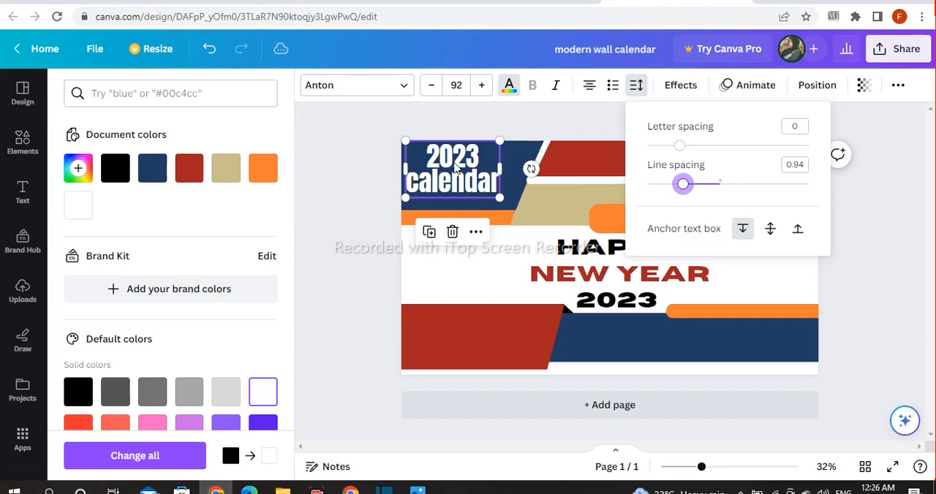
Enlarge the "2023" line above "calendar", then shrink the whole heading and centre it on the navy shape
double_click(447, 153)
left_click(483, 86)
left_click(484, 86)
left_click(483, 86)
left_click(483, 87)
left_click(340, 151)
left_click(486, 155)
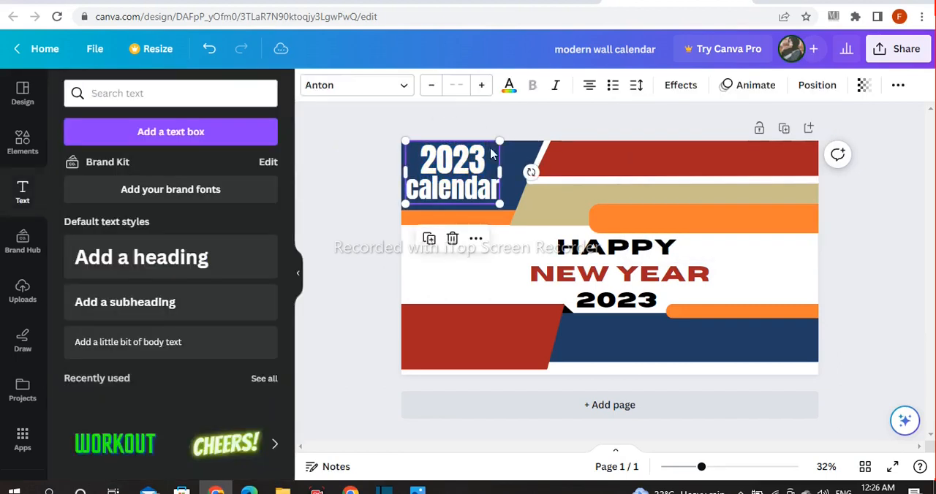
left_click_drag(496, 159, 424, 154)
left_click(360, 180)
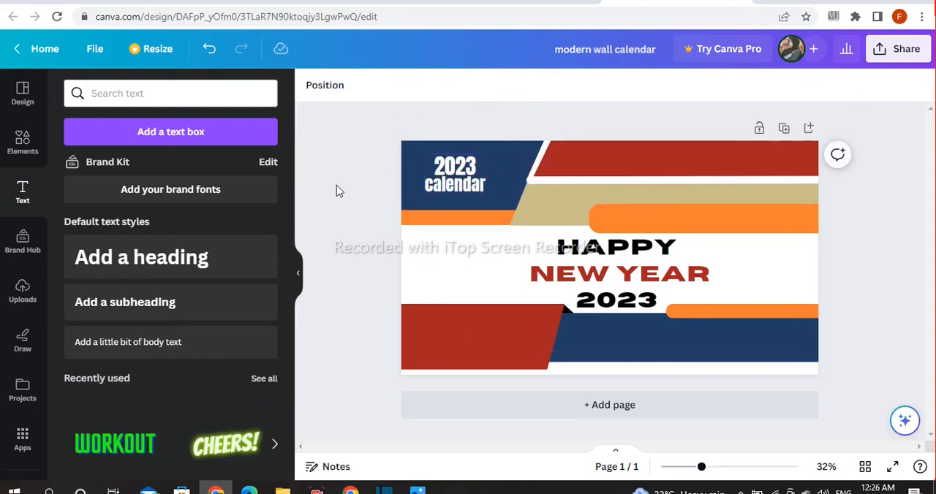
Add a heading reading "GET IN TOUCH"
left_click(212, 265)
key("BackSpace")
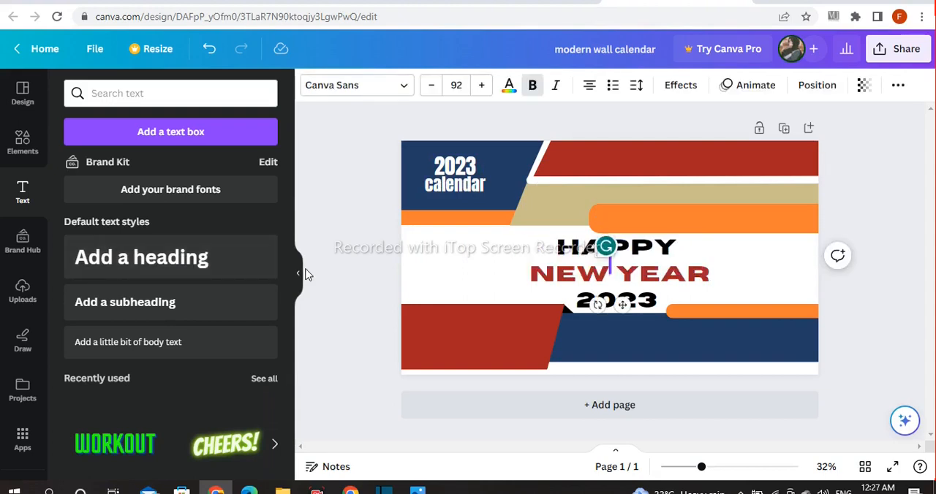
type("GET IN TOUCJ")
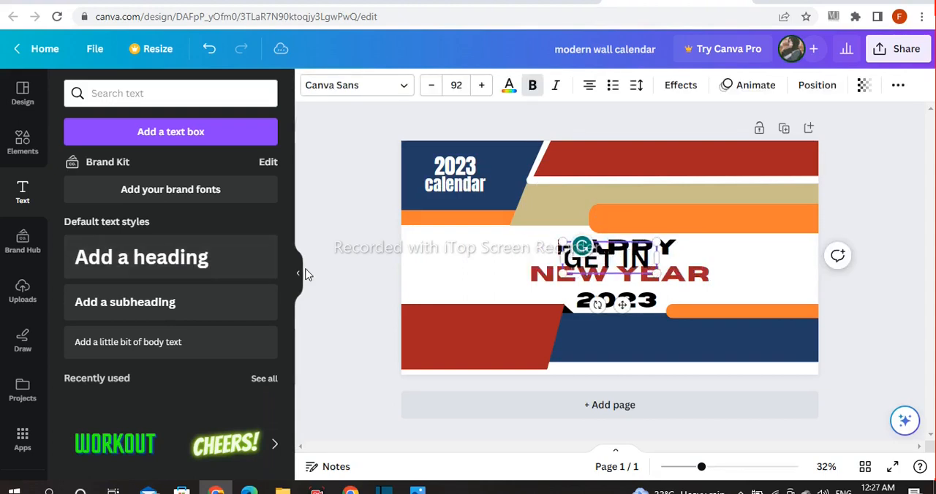
key("BackSpace")
type("H")
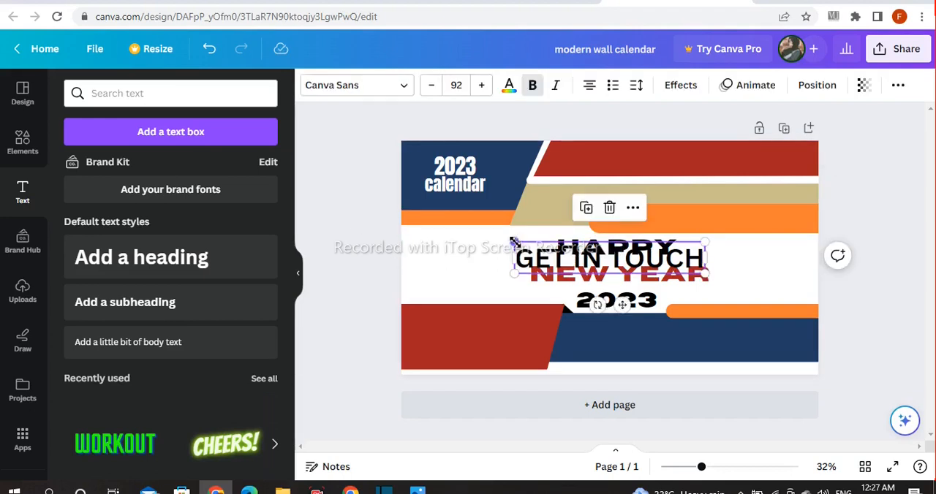
Reduce the "GET IN TOUCH" heading to size 59.3 and format it in tan Anton
left_click_drag(515, 242, 581, 257)
left_click(383, 85)
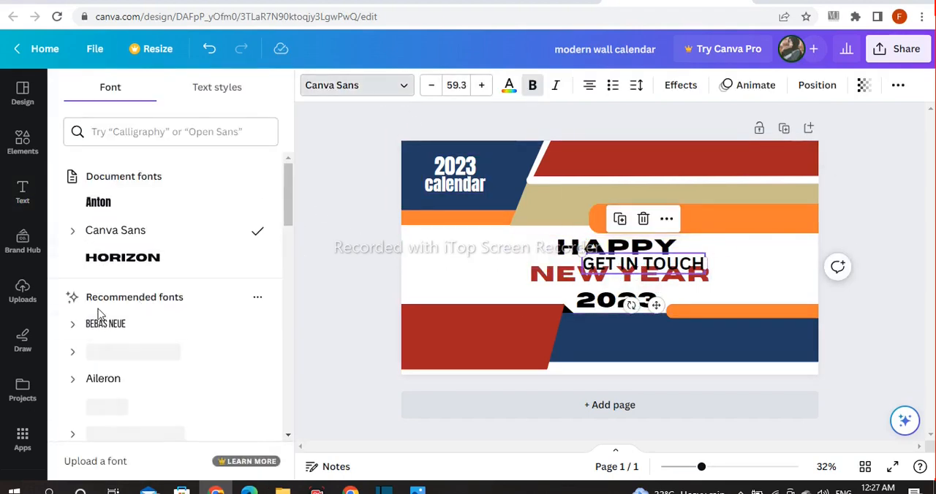
left_click(113, 196)
left_click(507, 85)
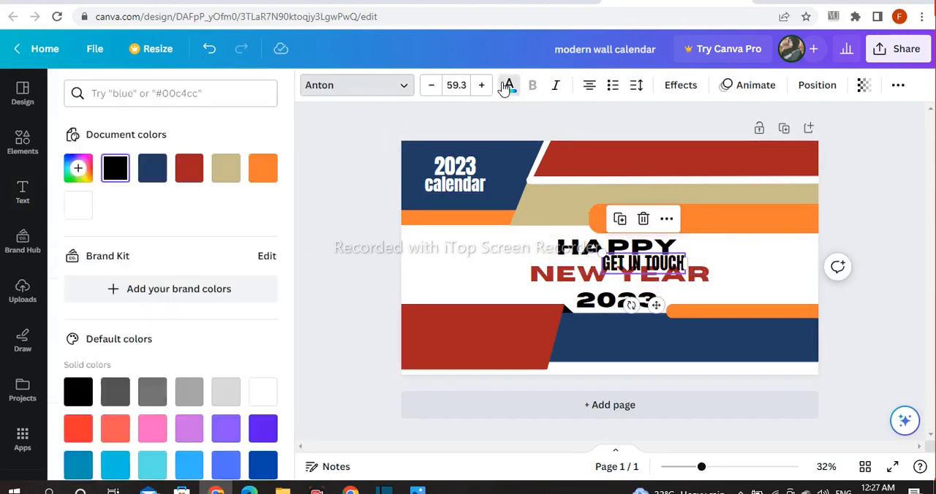
left_click(226, 168)
Move "GET IN TOUCH" to the start of the navy footer band, shrinking it slightly to fit near the top edge
left_click_drag(653, 306, 629, 371)
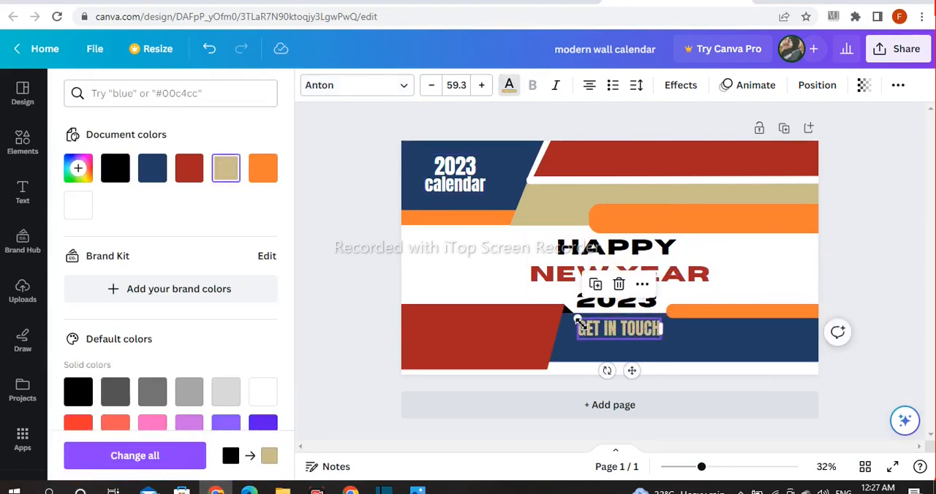
left_click_drag(578, 322, 590, 327)
left_click(307, 257)
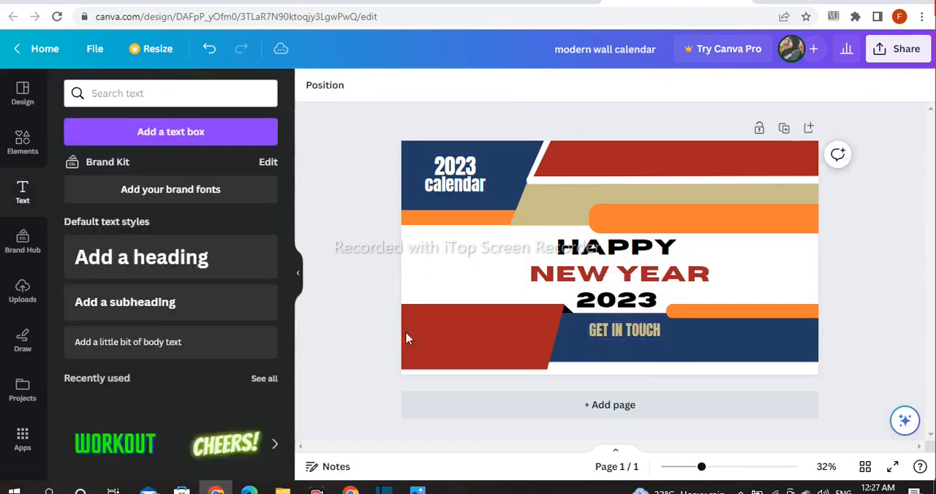
left_click(614, 338)
Add a heading reading "All details of contact gos here"
left_click(170, 260)
key("BackSpace")
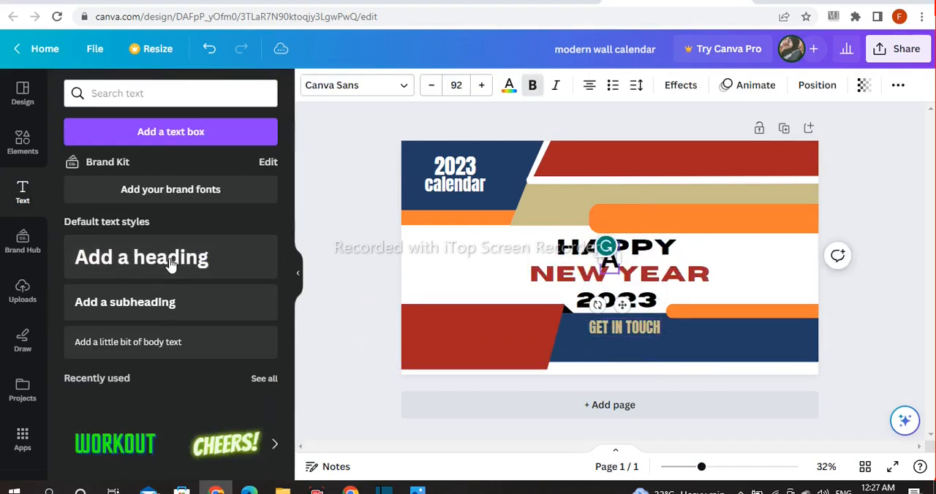
type("All details")
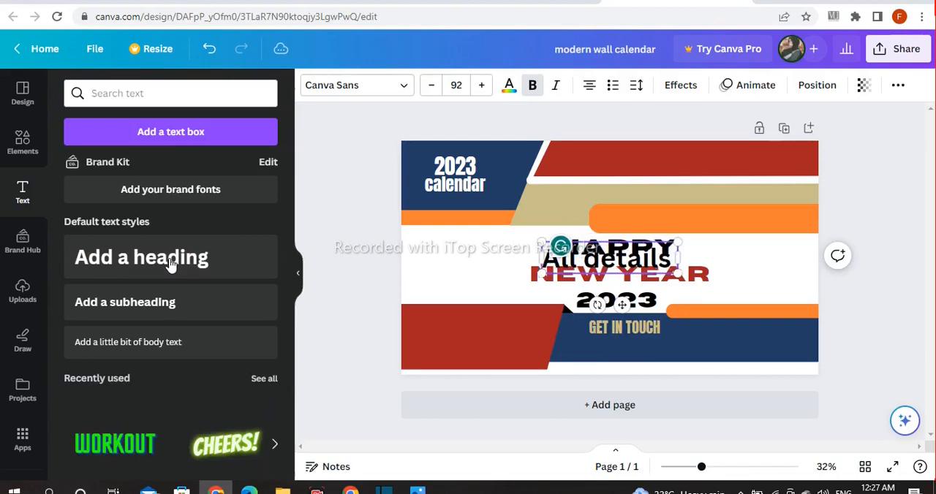
type(" of contact")
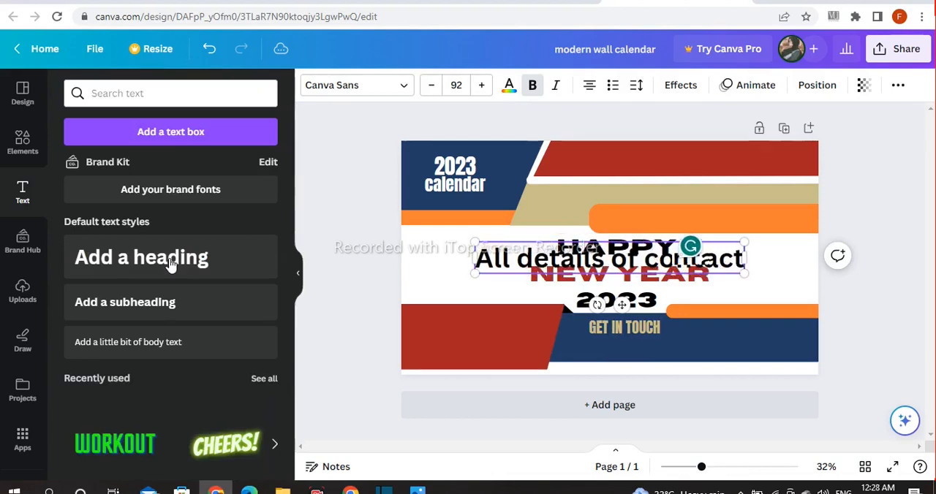
type(" gos here")
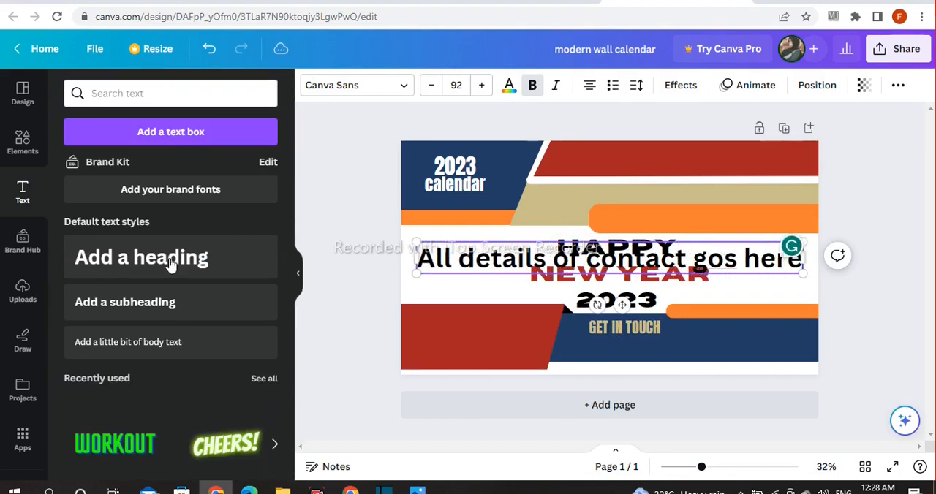
left_click(371, 241)
Wrap the contact-details text onto two lines, reduce it to size 66.6 and set its font to Futura
left_click(702, 264)
left_click_drag(810, 259, 635, 261)
left_click_drag(638, 299, 578, 293)
left_click(390, 87)
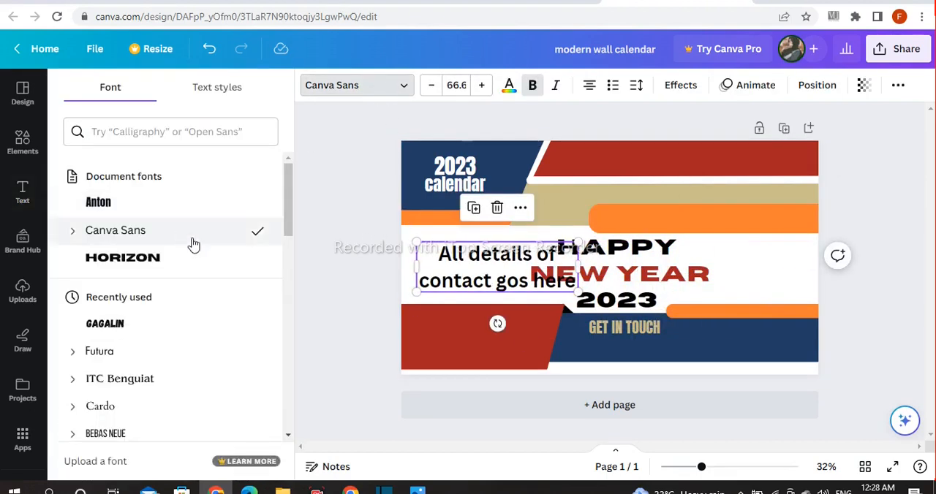
left_click(125, 347)
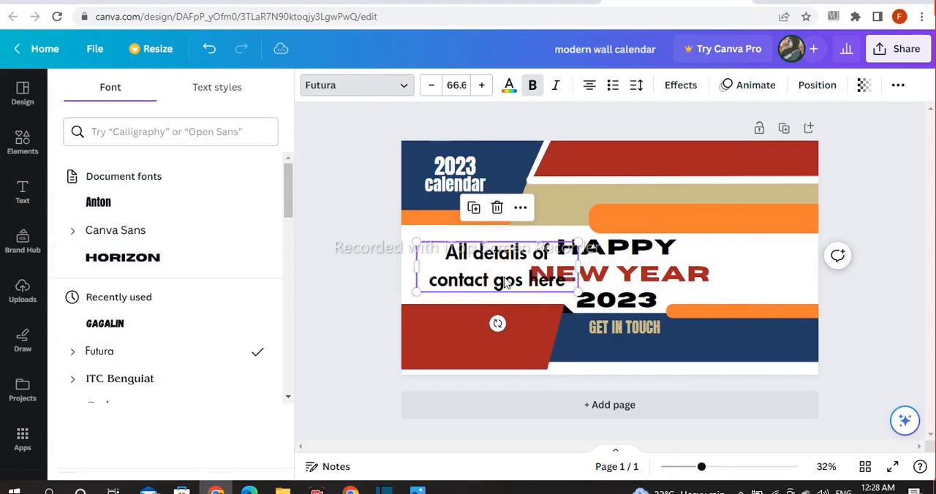
Move the contact-details text onto the navy footer band and tighten its line spacing
left_click_drag(545, 296, 686, 357)
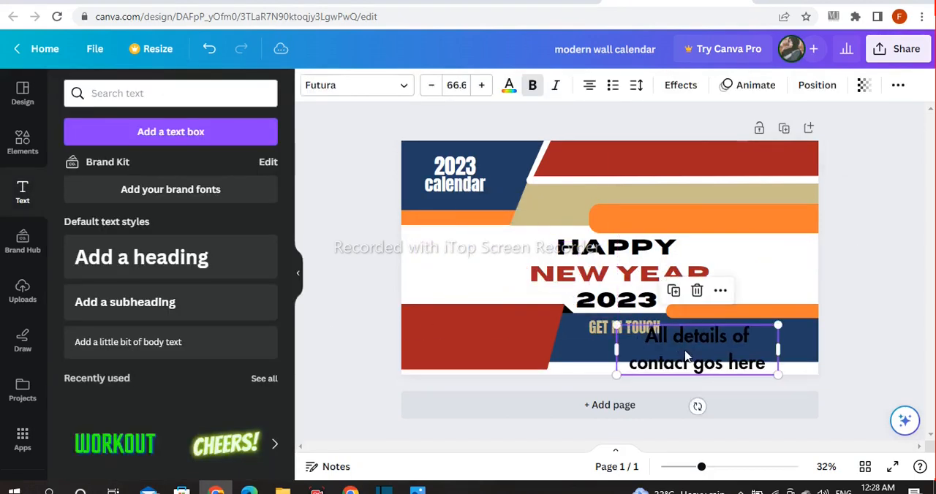
left_click(635, 85)
left_click_drag(719, 184, 677, 183)
left_click(861, 250)
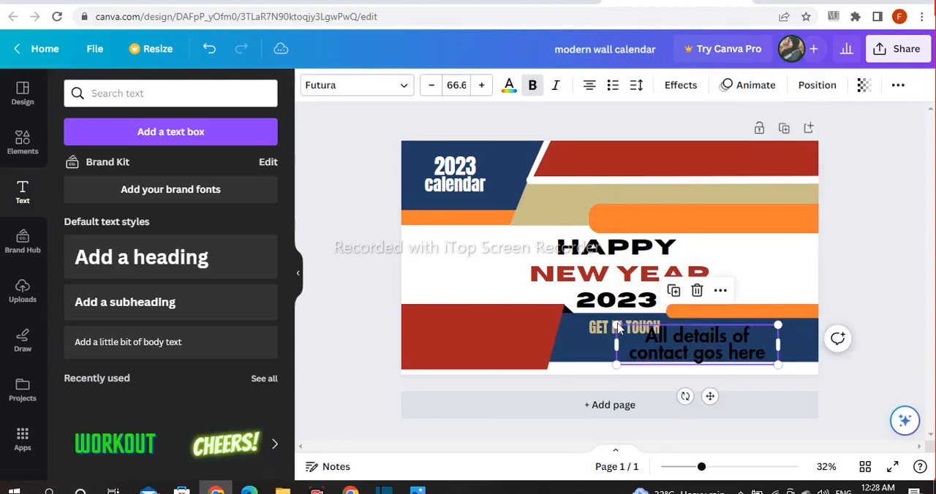
Colour the contact-details text white, shrink it to size 43.6 and repeat its sentence beside "GET IN TOUCH"
left_click(509, 87)
left_click(76, 205)
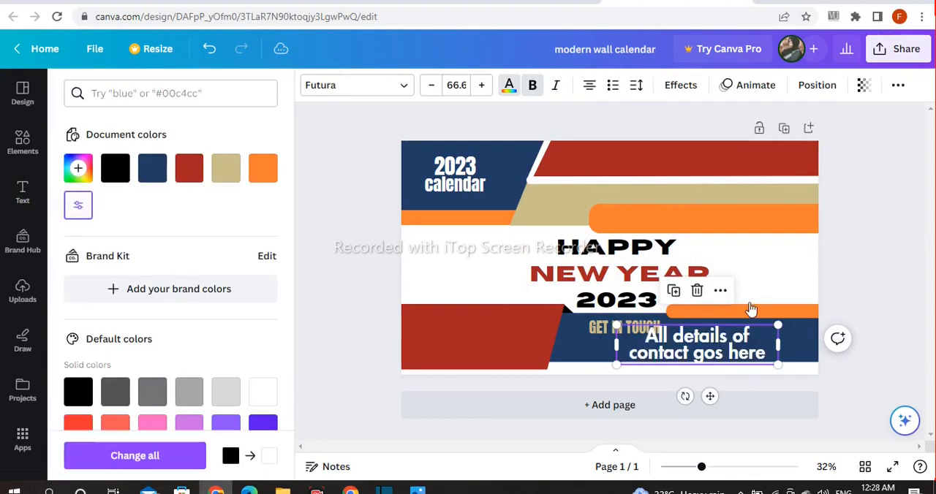
left_click_drag(775, 332, 720, 343)
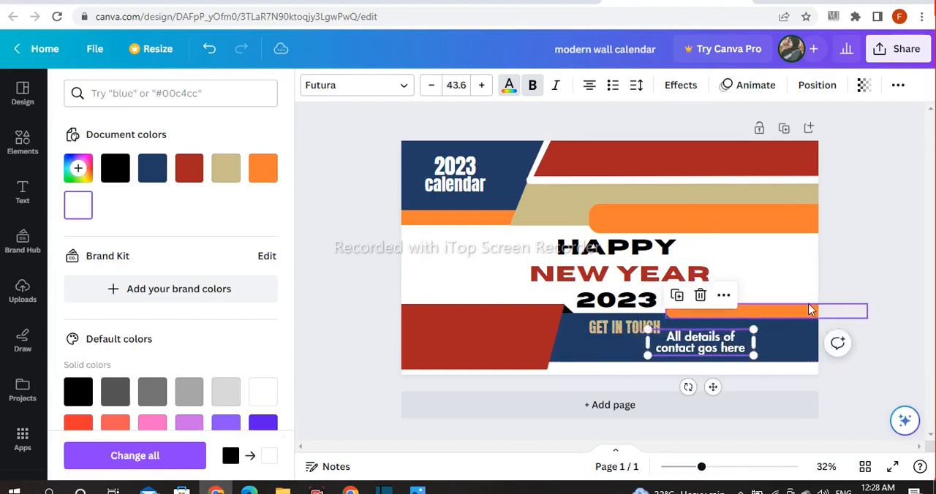
left_click(853, 286)
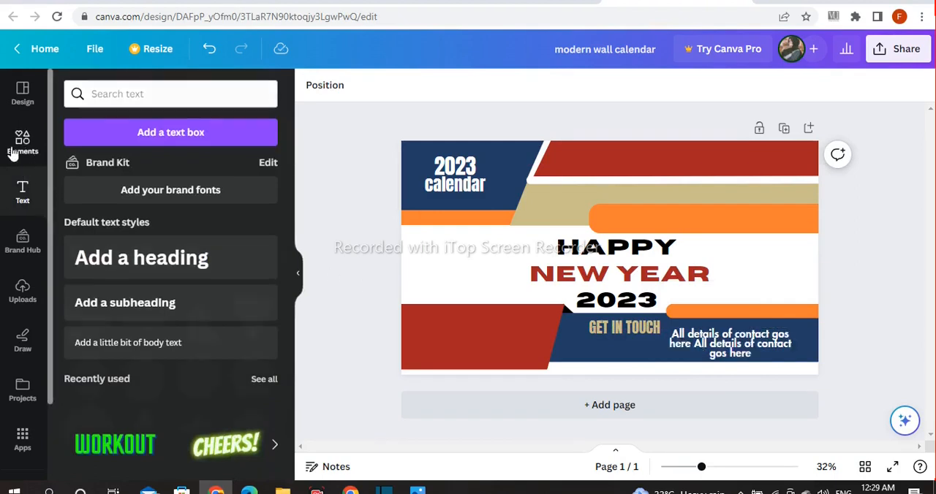
Search the elements library for "scane" and browse all graphics results for a QR code
left_click(12, 154)
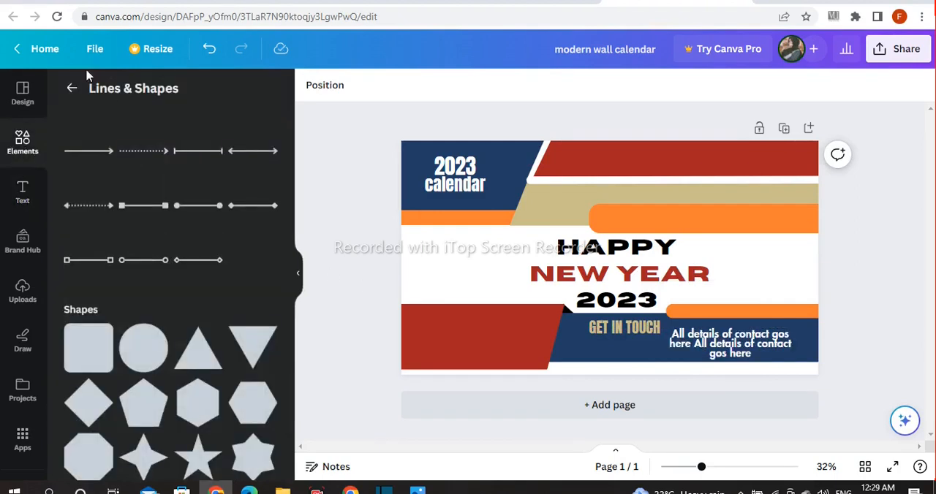
left_click(71, 88)
left_click(141, 93)
type("sca")
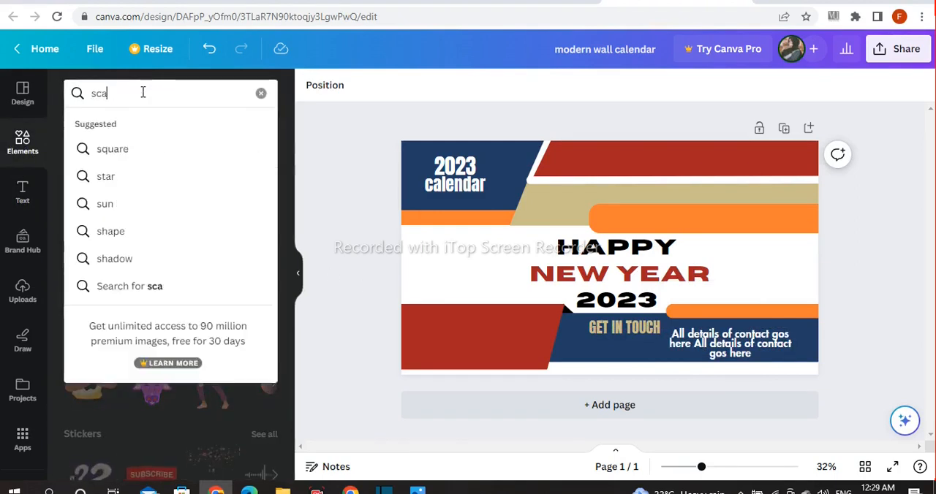
type("ne")
key("Return")
left_click(256, 268)
scroll(245, 307, "down", 5)
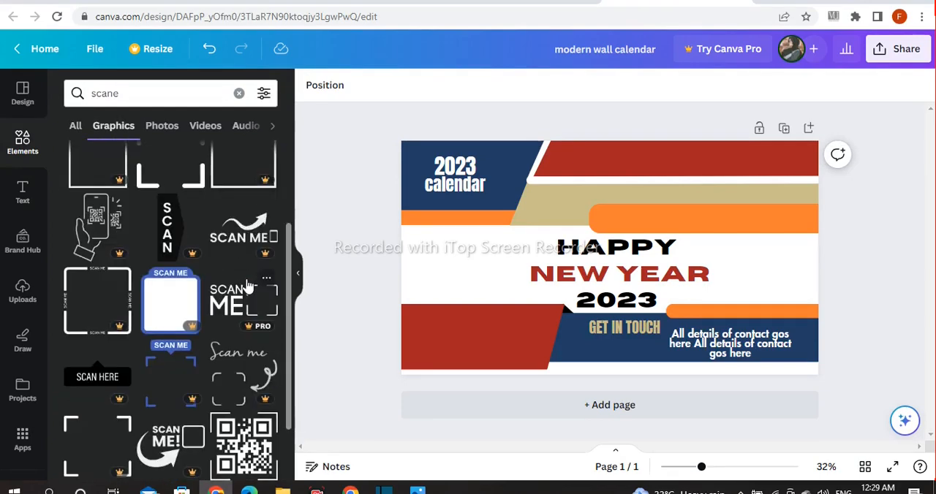
Insert the QR code graphic, shrink it and place it on the left part of the red footer shape
left_click(242, 373)
left_click_drag(656, 212, 629, 247)
left_click_drag(582, 285, 476, 310)
mouse_move(453, 345)
left_mouse_down()
mouse_move(445, 345)
mouse_move(464, 339)
left_mouse_up()
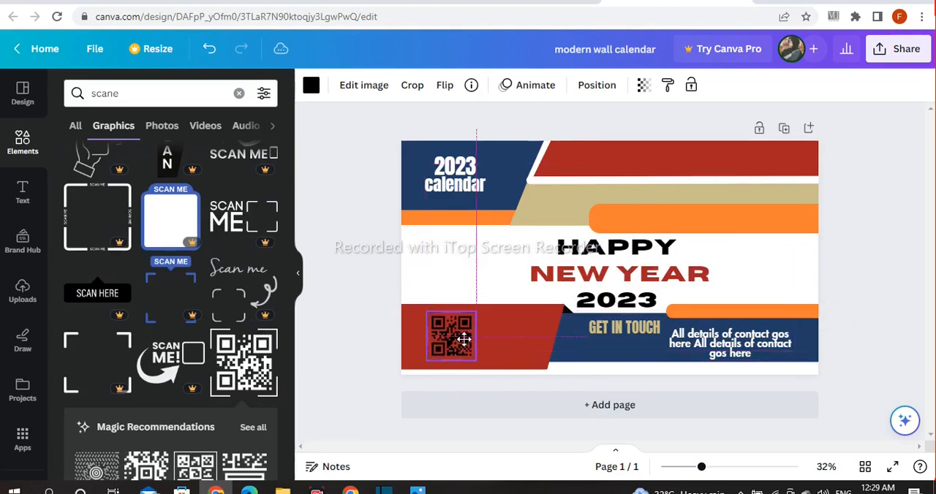
Recolour the QR code graphic on the red footer shape white
left_click(364, 312)
left_click(437, 326)
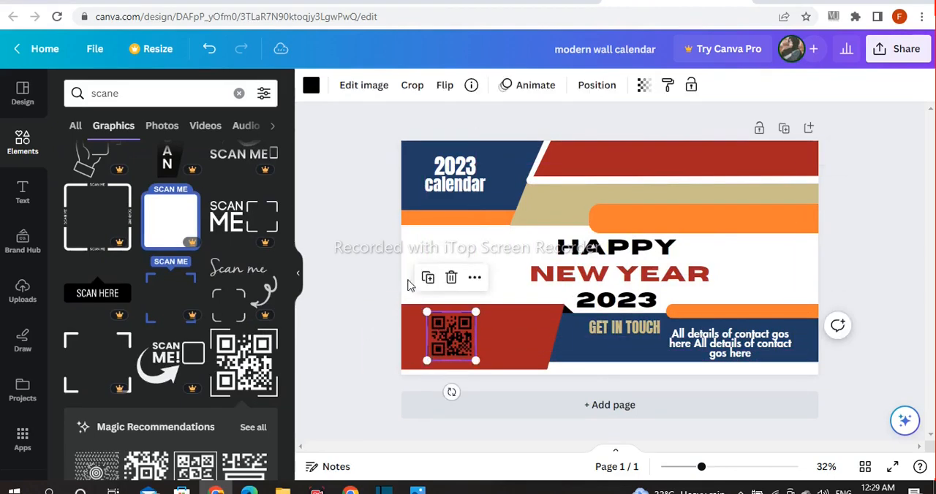
left_click(311, 85)
left_click(341, 239)
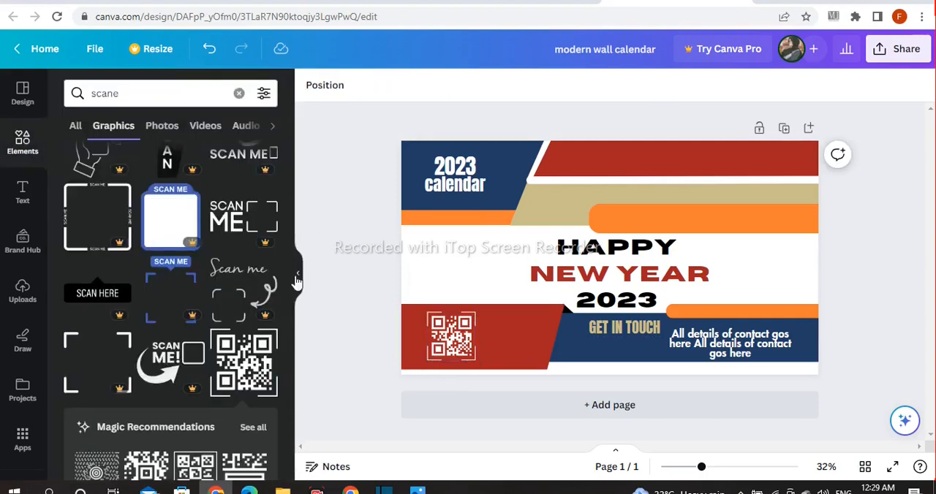
Search the graphics library for "logo" and insert the tan interlaced-diamond logo graphic
left_click(184, 90)
key("ctrl+a")
key("BackSpace")
type("logo")
key("Return")
left_click(253, 207)
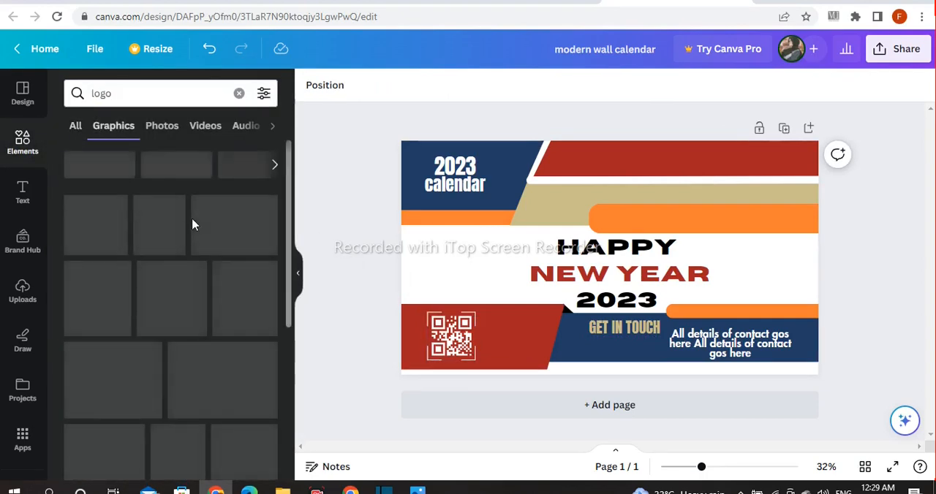
scroll(193, 322, "down", 2)
left_click(158, 322)
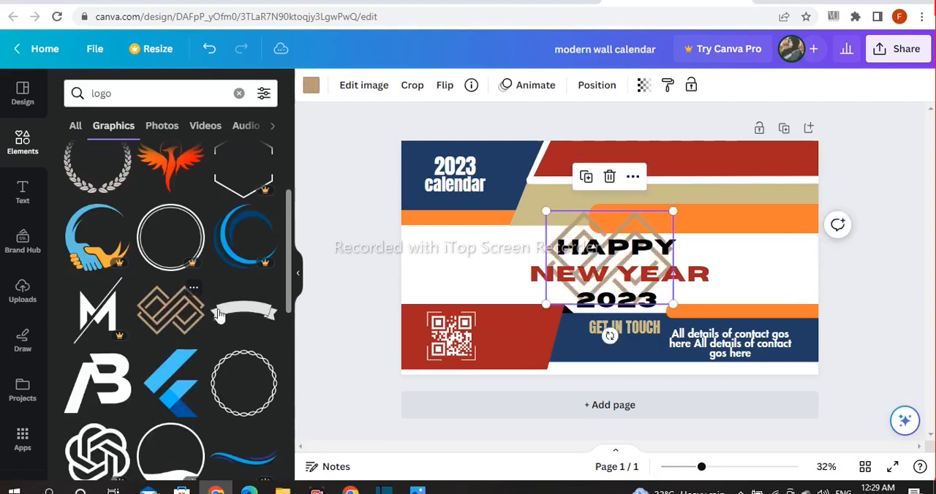
Shrink the logo graphic and place it in the white area just below the orange strip under the "2023 calendar" title
left_click_drag(610, 256, 451, 252)
left_click_drag(518, 208, 446, 262)
left_click_drag(416, 278, 435, 250)
left_click(360, 250)
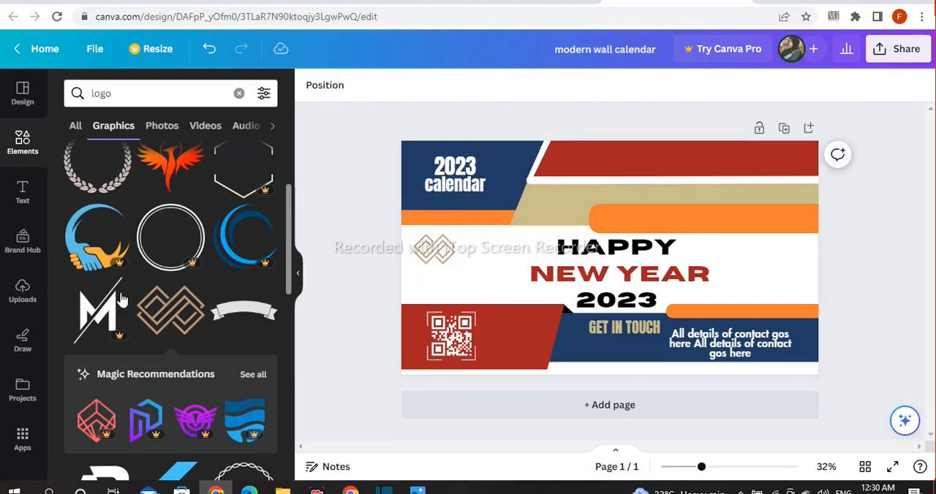
Move the "2023 calendar" title slightly lower on the navy shape
left_click(438, 185)
mouse_move(439, 174)
left_mouse_down()
mouse_move(441, 215)
mouse_move(439, 178)
left_mouse_up()
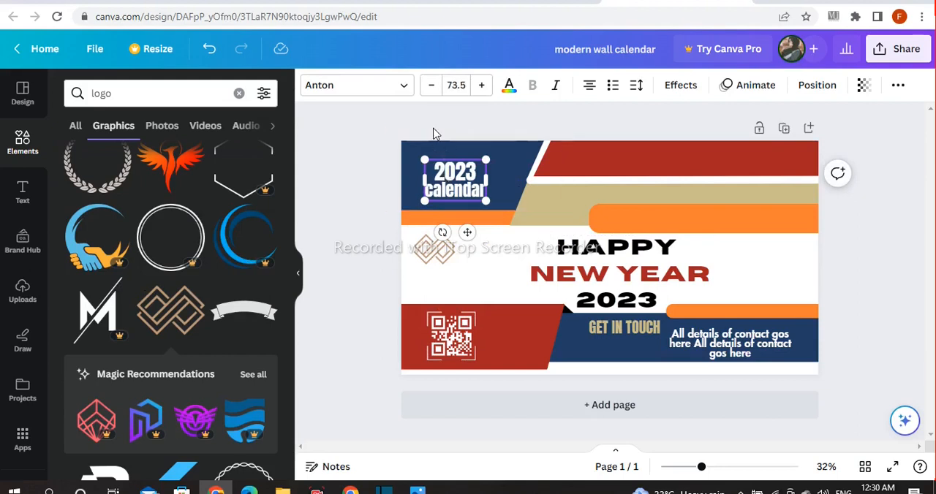
left_click(370, 177)
Duplicate the "2023 calendar" title, move the copy beside the logo graphic and replace its text with "logor"
left_click(439, 180)
left_click(430, 127)
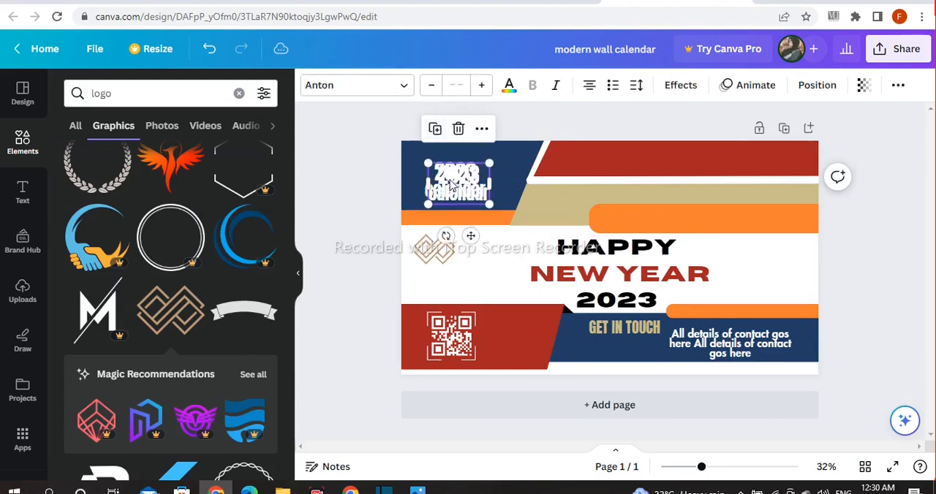
left_click_drag(453, 183, 464, 272)
double_click(465, 279)
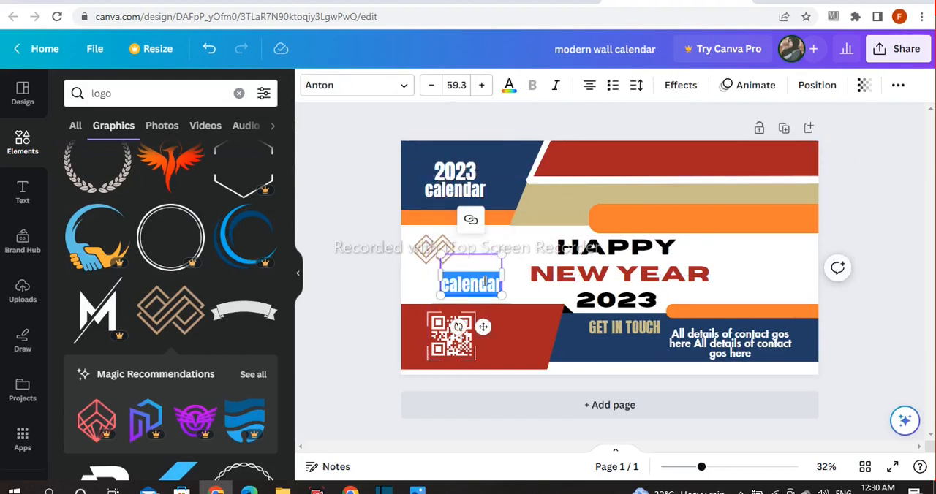
key("BackSpace")
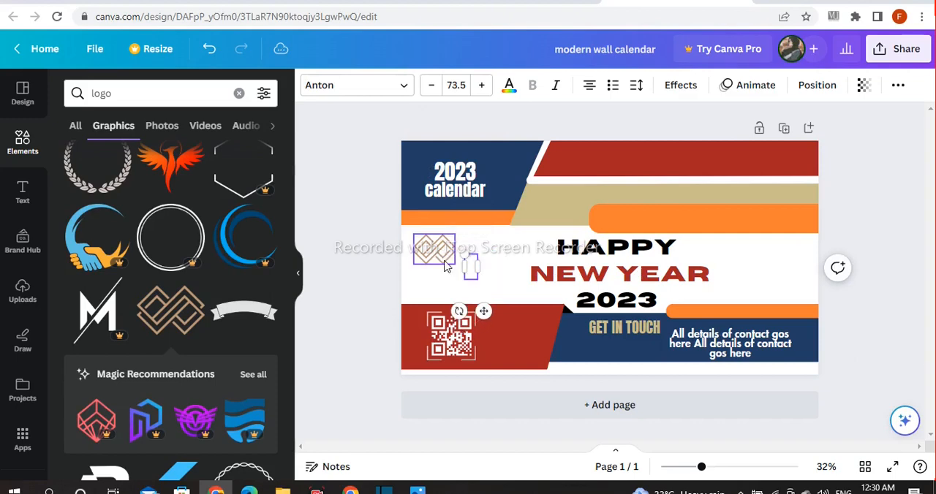
left_click(327, 219)
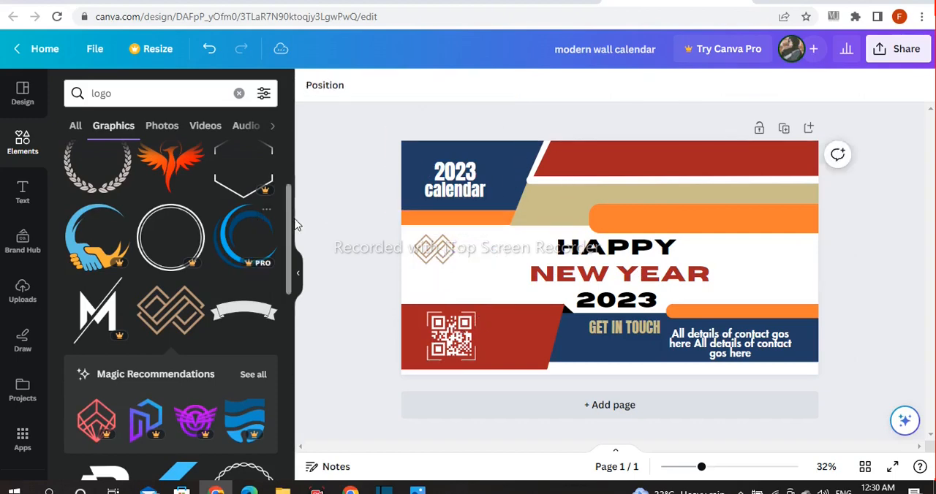
Colour the label text beside the logo graphic navy blue
left_click(477, 268)
left_click(509, 86)
left_click(189, 168)
left_click(368, 228)
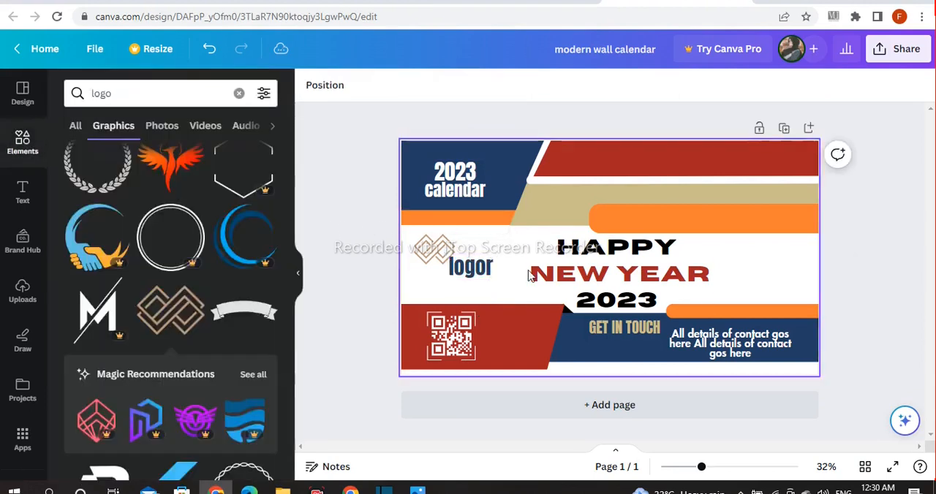
Correct the label "logor" to "logo" and place it directly beneath the logo graphic
left_click(494, 269)
left_click(371, 273)
mouse_move(470, 268)
left_mouse_down()
mouse_move(433, 277)
mouse_move(430, 248)
mouse_move(468, 258)
left_mouse_up()
left_click(360, 272)
left_click(442, 273)
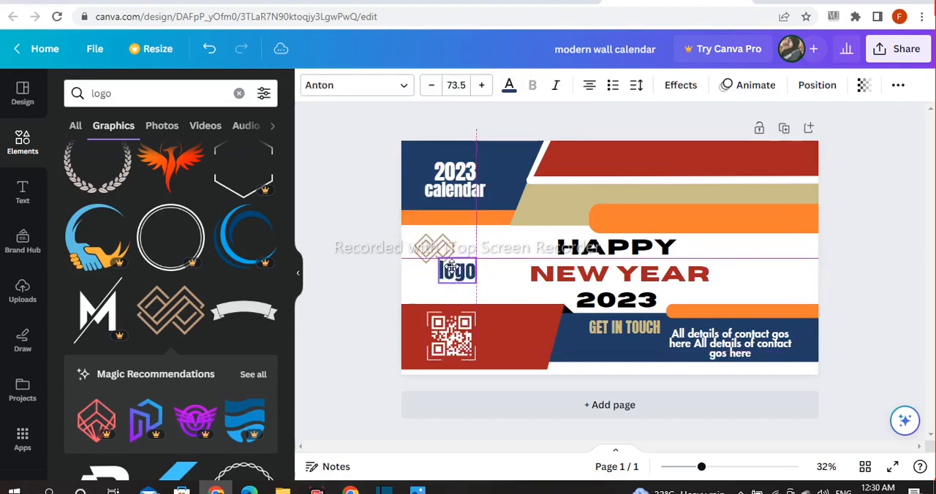
left_click(374, 271)
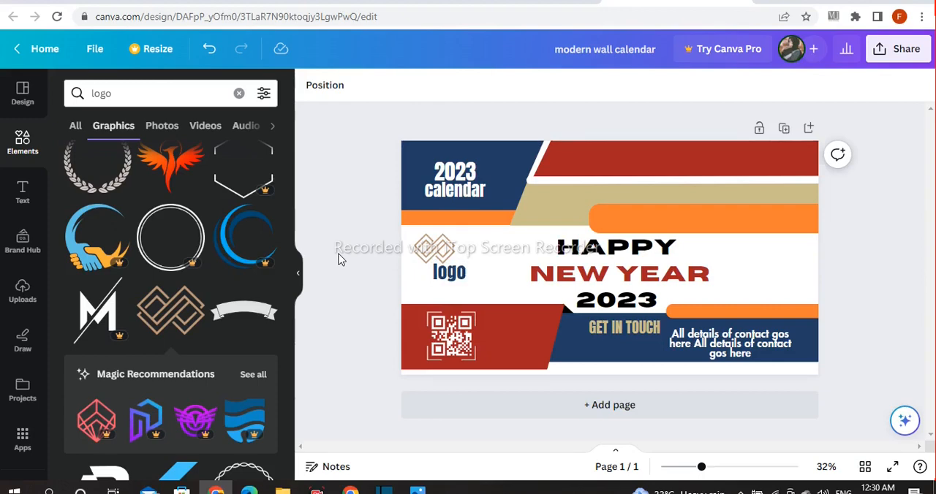
Add a heading text box reading "Headline goes here"
left_click(22, 195)
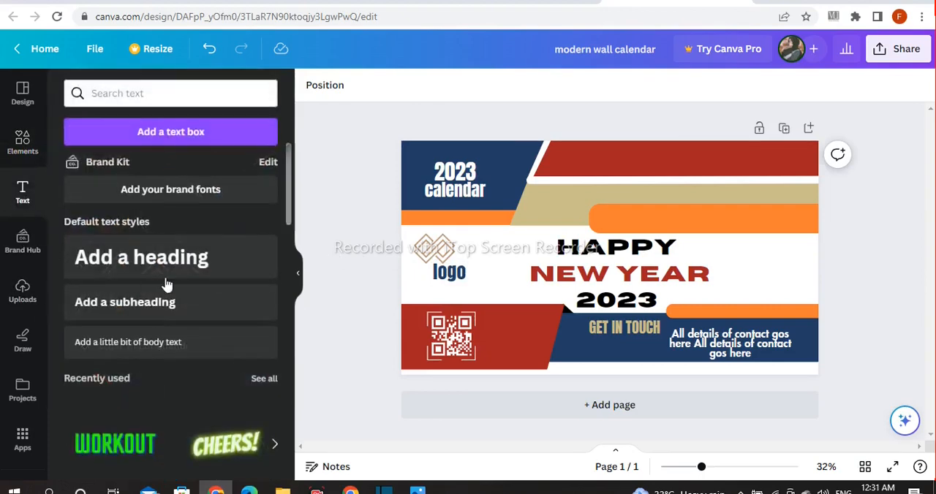
left_click(208, 278)
type("Headline goes here")
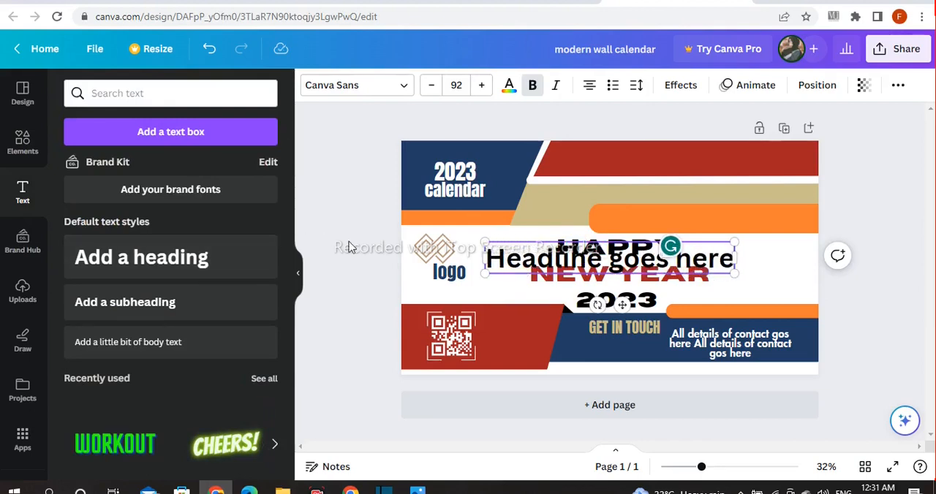
key("Escape")
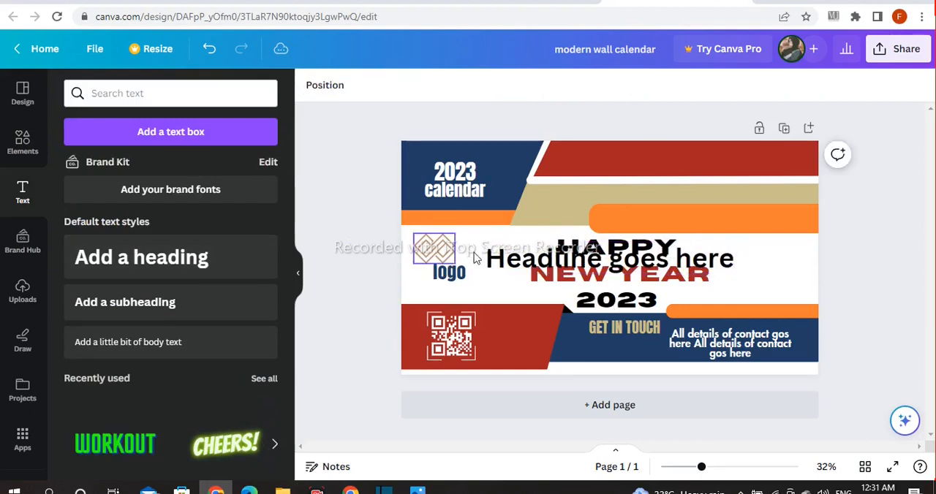
Set the headline in Futura, move it onto the wide orange bar and shrink it to size 61.3
left_click(357, 85)
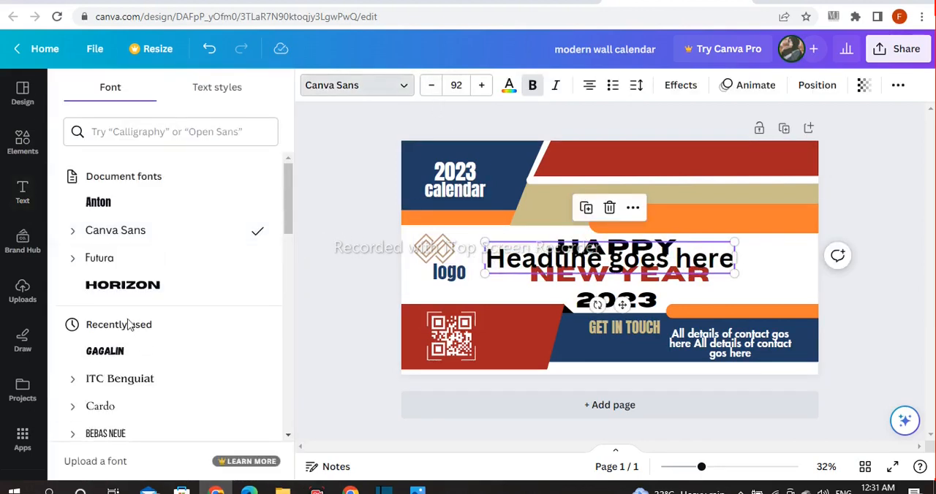
left_click(128, 258)
left_click_drag(621, 305, 711, 261)
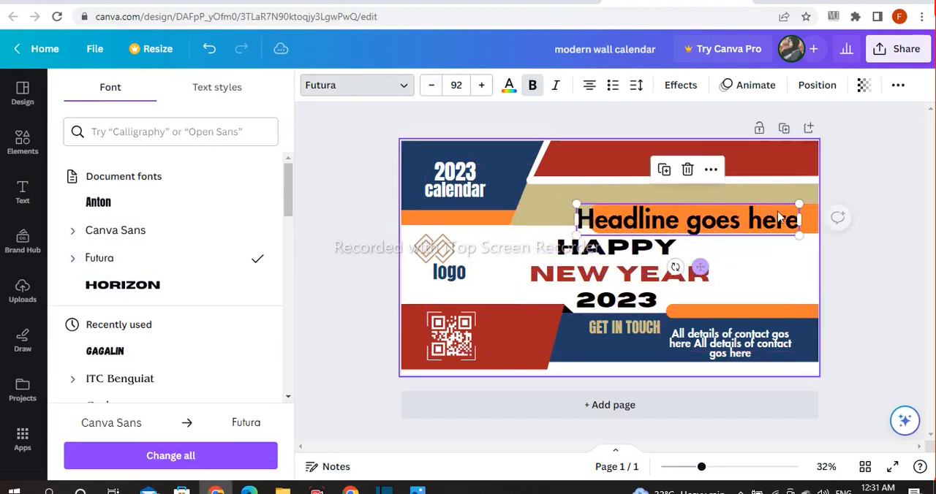
left_click_drag(802, 204, 725, 214)
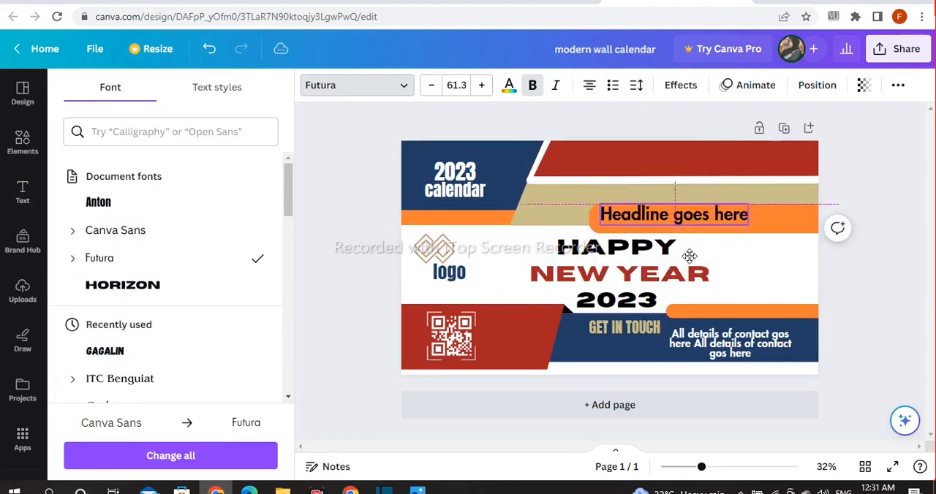
Raise the headline's line spacing to 1.72 and widen its letter spacing so it spans the orange bar, repositioning it to fit
left_click(636, 85)
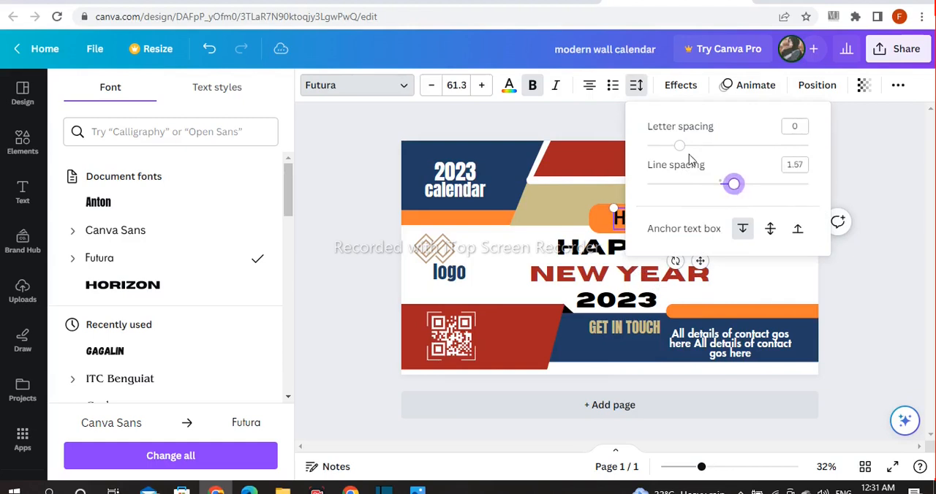
left_click(848, 161)
left_click(882, 204)
left_click_drag(755, 221, 765, 219)
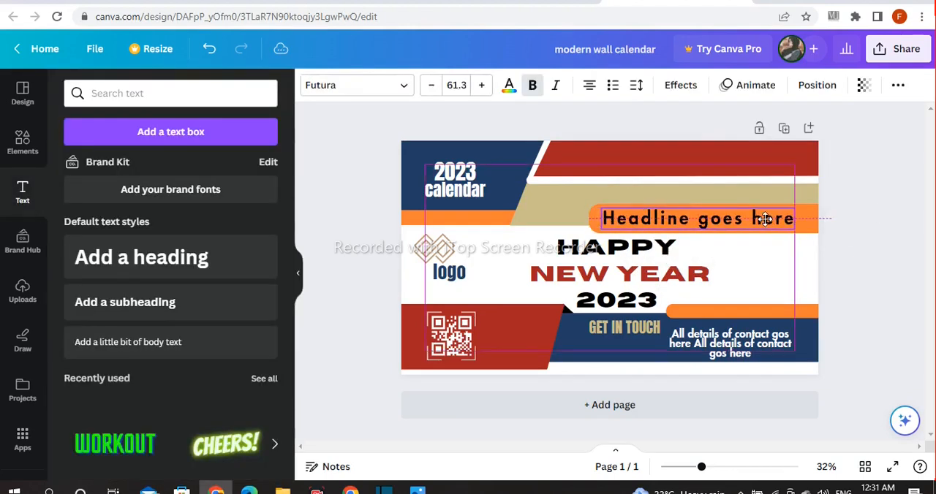
left_click(636, 85)
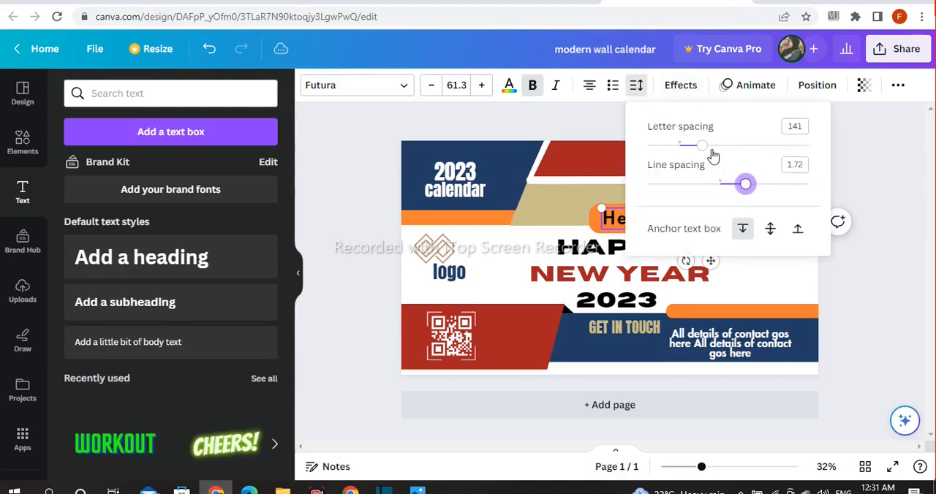
left_click(848, 157)
left_click(848, 158)
left_click_drag(743, 219, 750, 218)
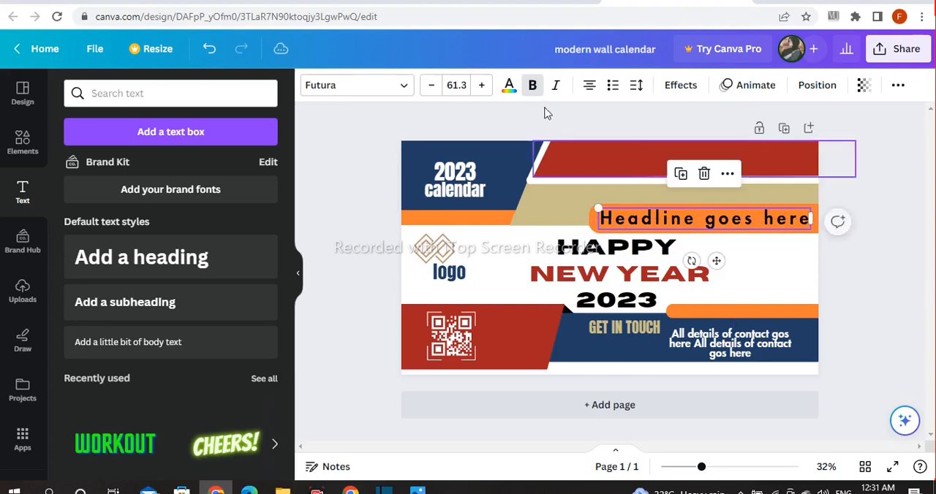
Colour the "Headline goes here" text white
left_click(509, 93)
left_click(115, 205)
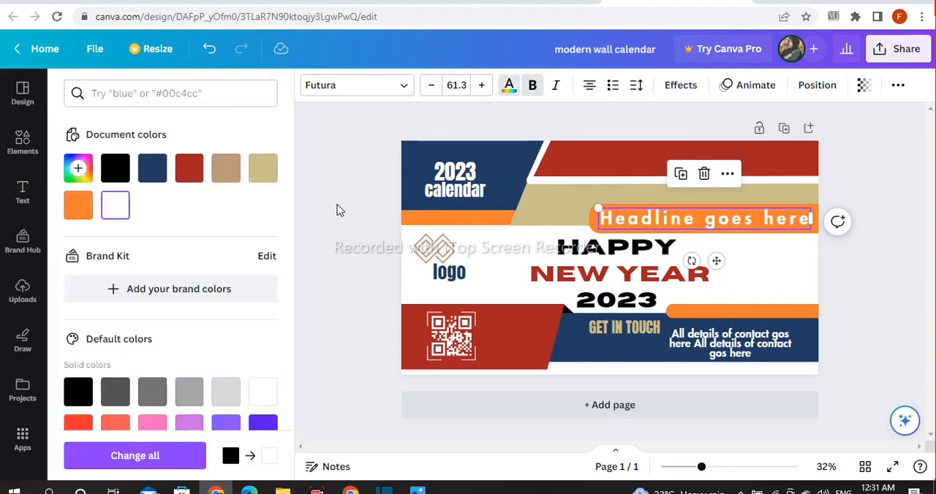
left_click(353, 209)
Search the elements library for "call" and insert the plain telephone handset graphic
left_click(22, 143)
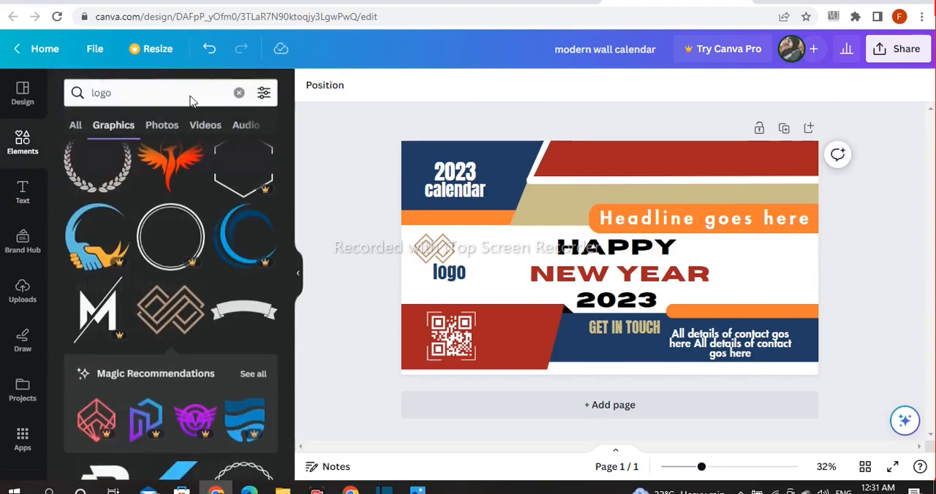
left_click(236, 94)
type("call")
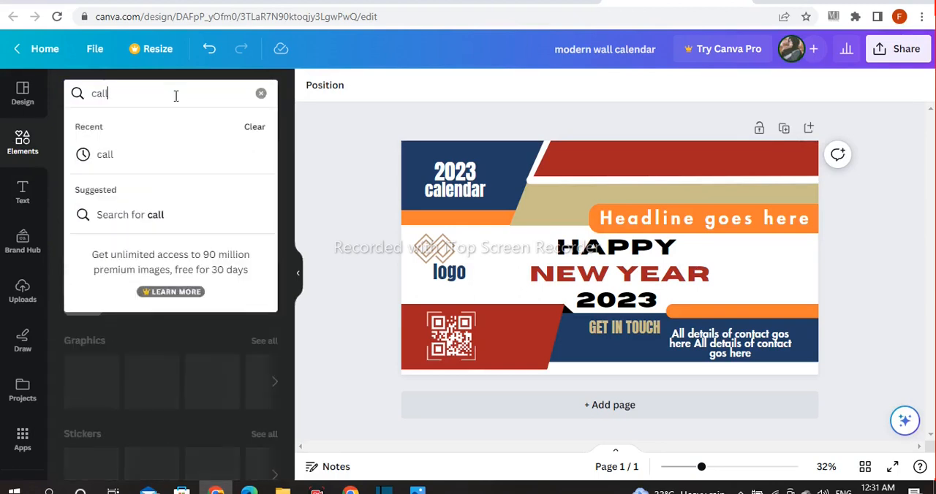
key("Return")
left_click(207, 257)
Shrink the telephone handset graphic and place it on the red band above the headline
left_click_drag(660, 210, 606, 267)
left_click_drag(594, 336, 620, 215)
left_click_drag(624, 146, 614, 158)
left_click_drag(615, 213, 652, 199)
left_click(841, 192)
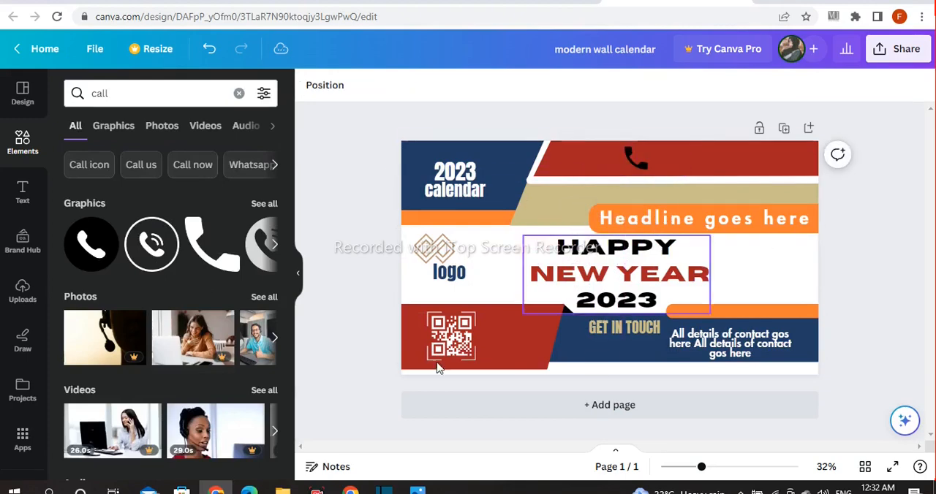
Add a heading text box with the placeholder "123 XX XX XX XX"
left_click(23, 205)
left_click(167, 271)
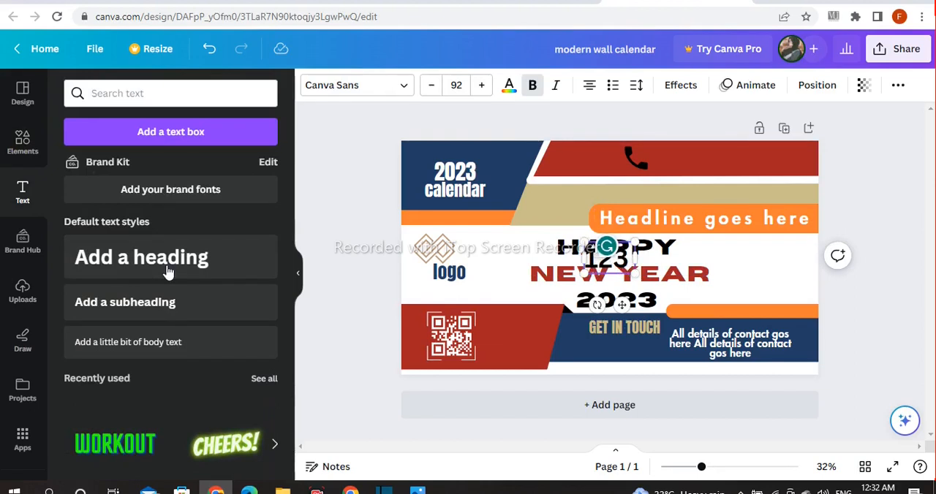
type("123 XX XX XX XX")
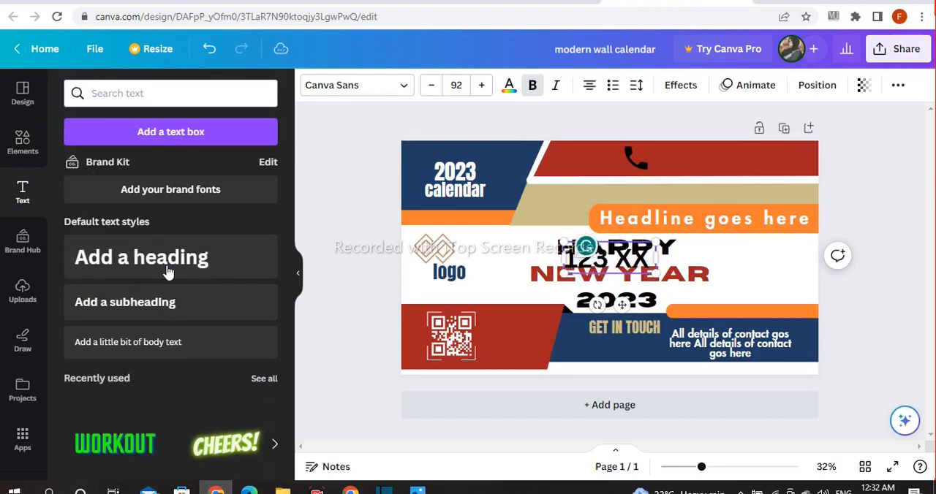
key("Escape")
Set the placeholder number text in Futura, move it onto the red band and shrink it to fit beside the handset icon
left_click(356, 85)
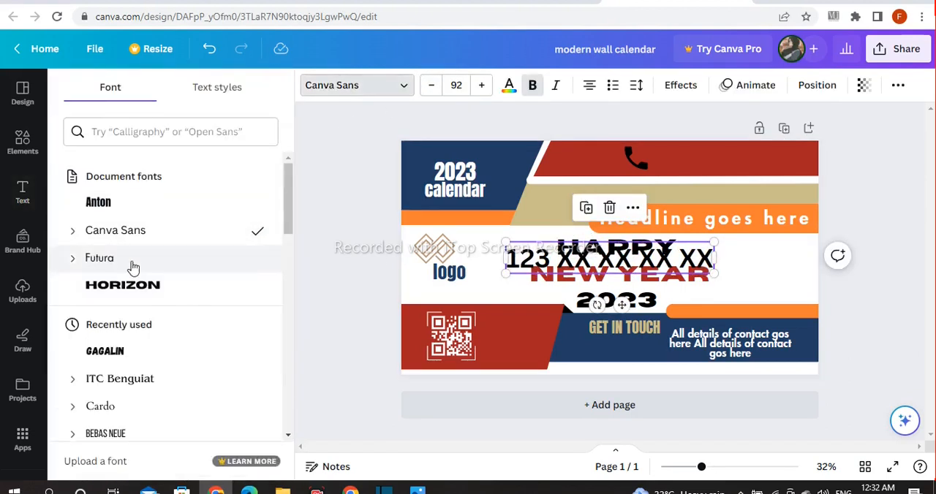
left_click(131, 262)
left_click_drag(640, 285, 663, 202)
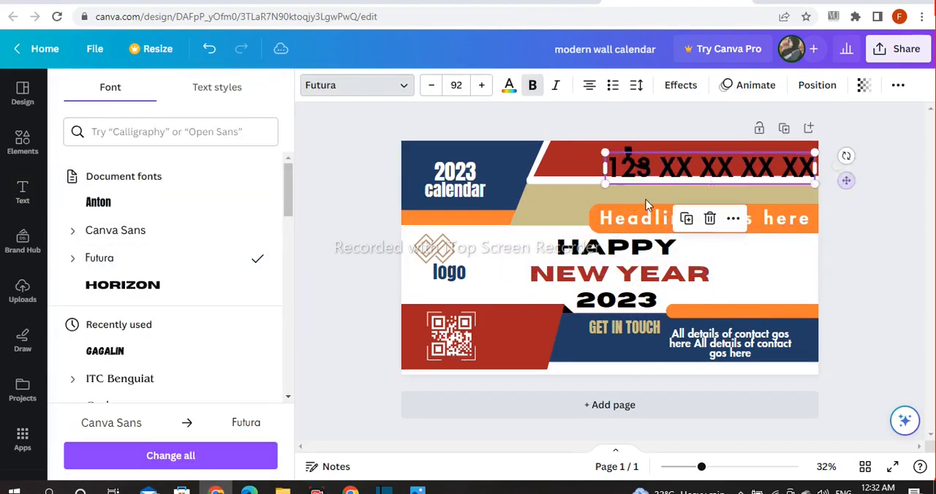
left_click_drag(602, 150, 674, 163)
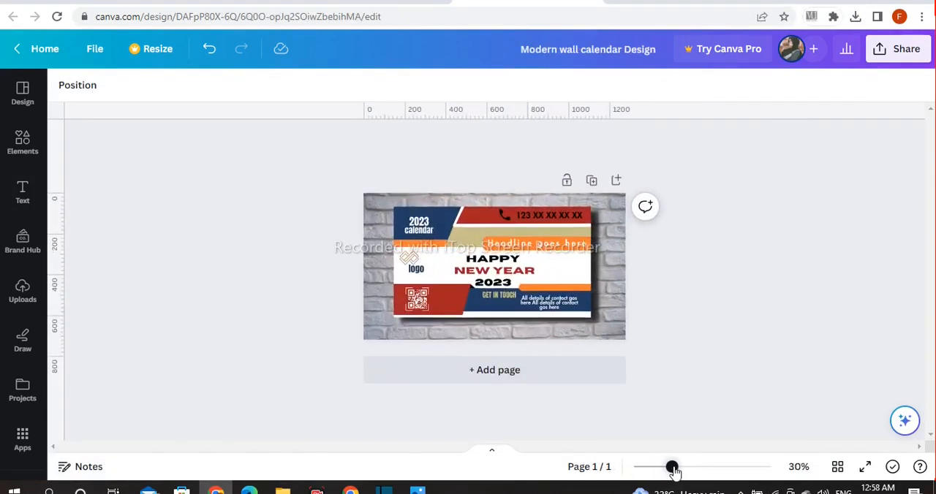
left_click_drag(672, 468, 680, 468)
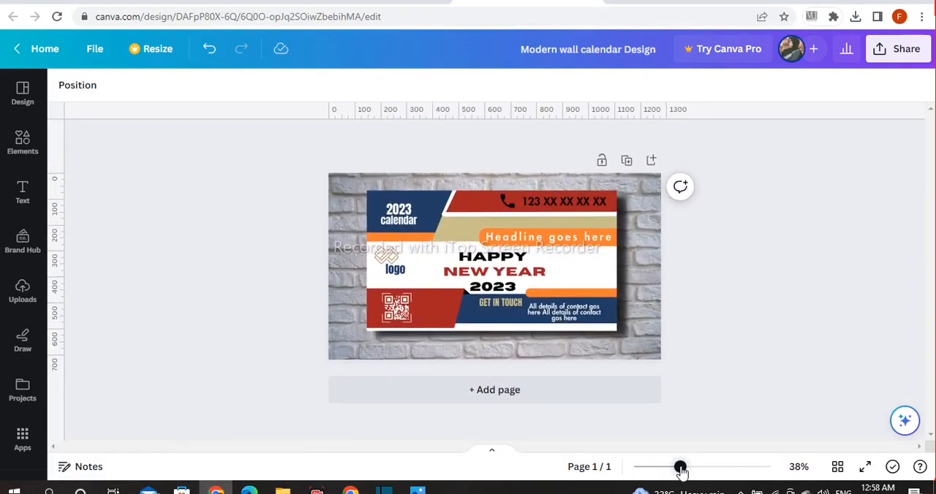